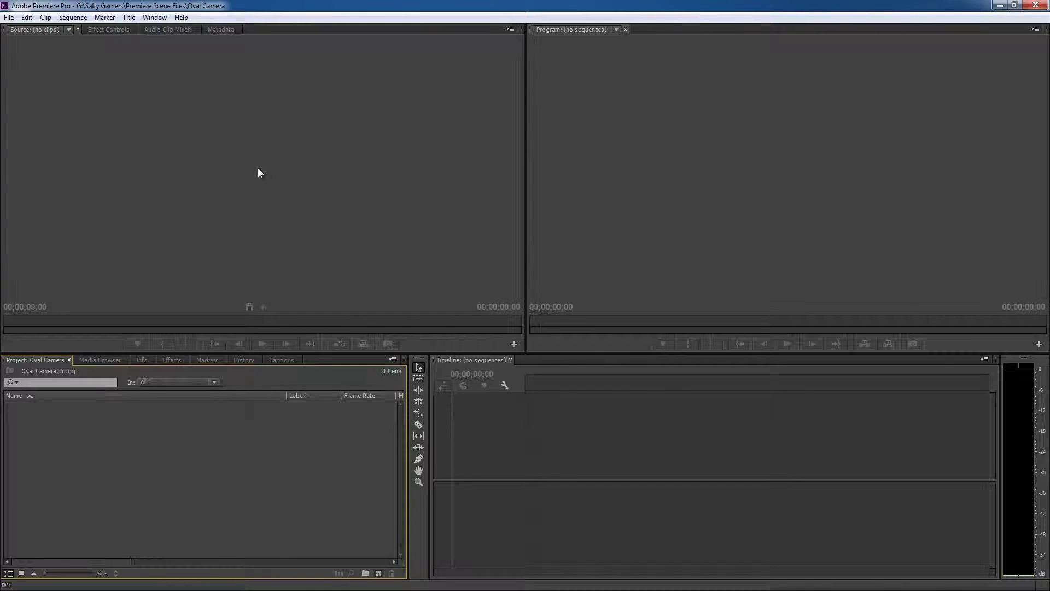
Bring up a Windows Explorer window beside the project and open the 2-2-2016 Show folder in Handbreak Renders.
right_click(65, 442)
click(95, 494)
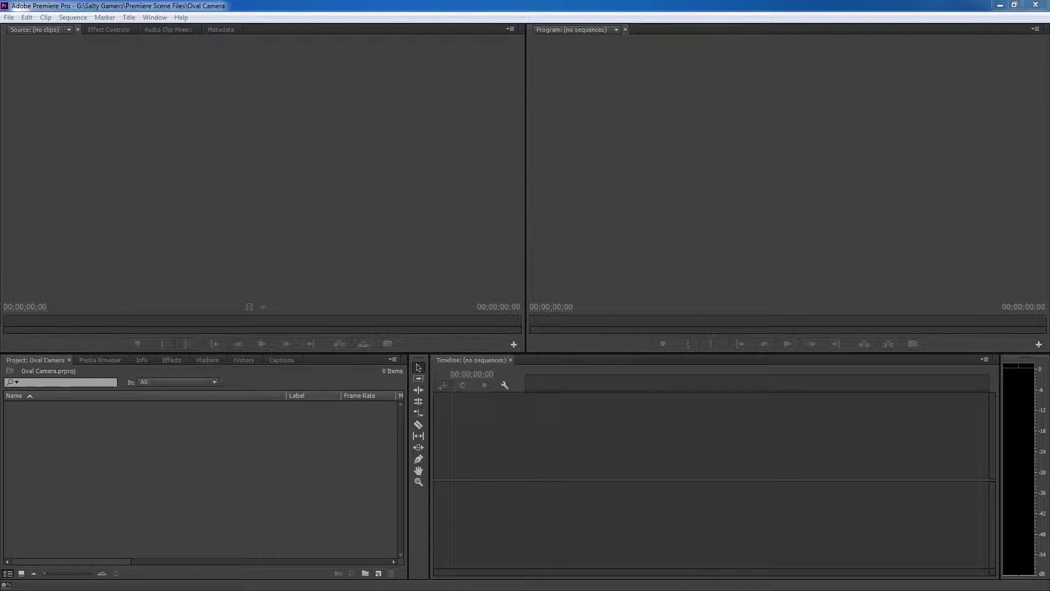
drag(0, 158, 450, 61)
drag(977, 525, 612, 290)
drag(439, 59, 759, 63)
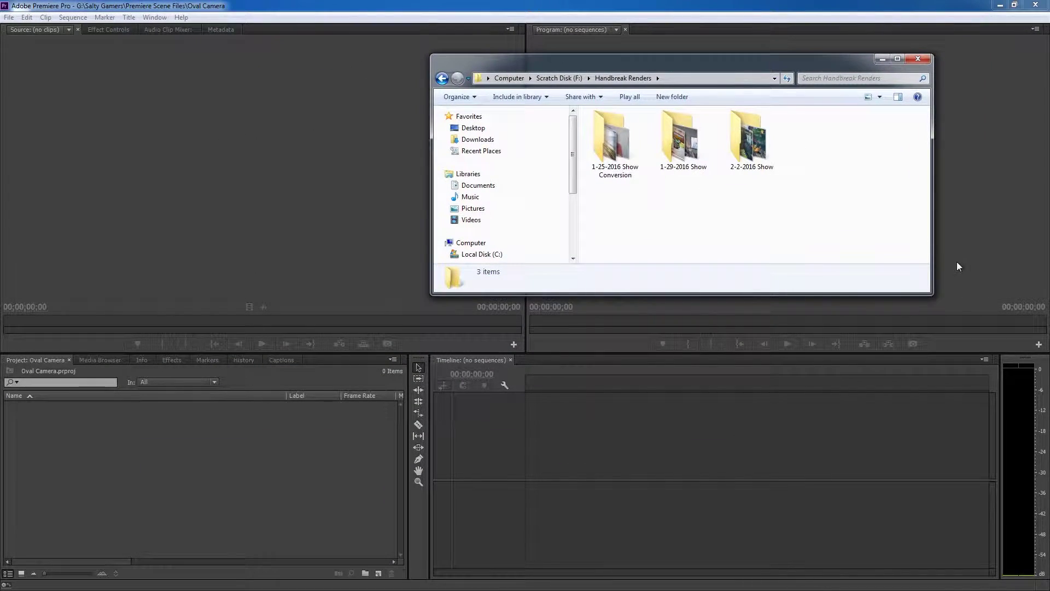
click(761, 136)
double_click(761, 135)
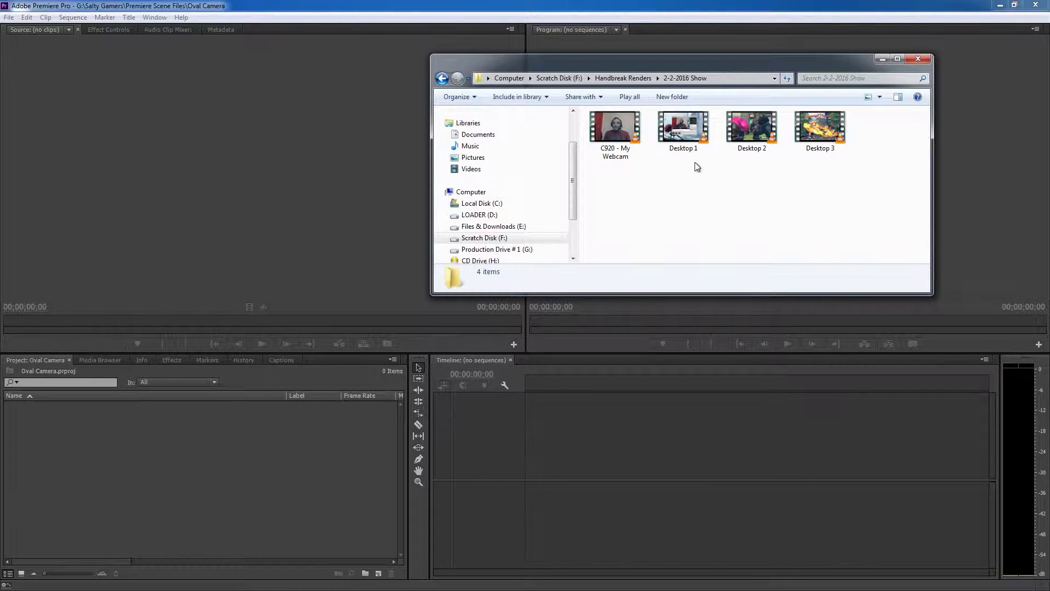
Import the C920 - My Webcam and Desktop 1 videos into the project and show the project items as thumbnails.
click(616, 138)
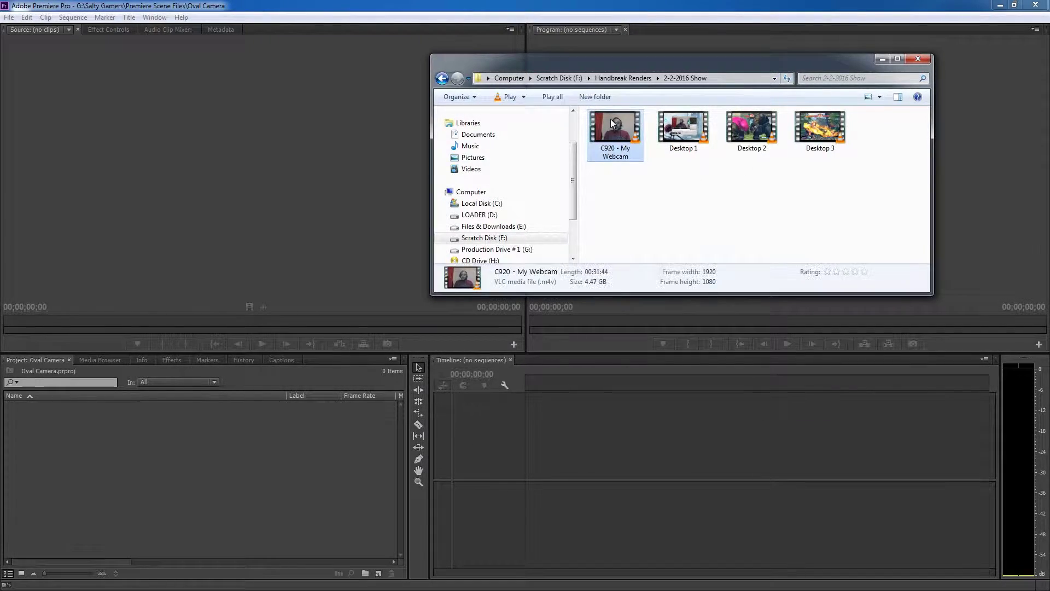
key(alt+Tab)
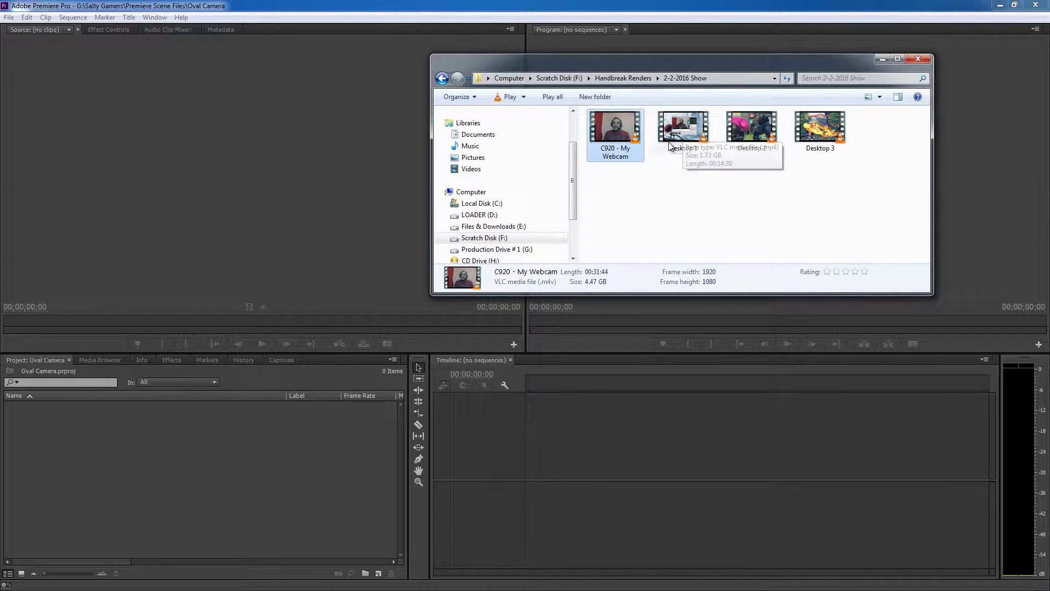
drag(711, 196, 625, 120)
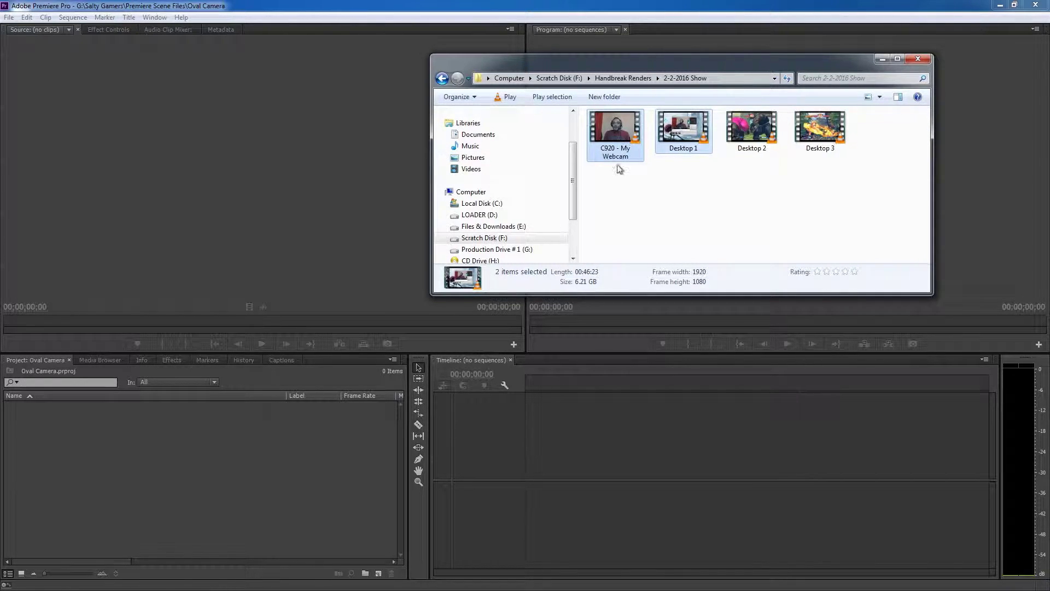
drag(616, 163, 99, 467)
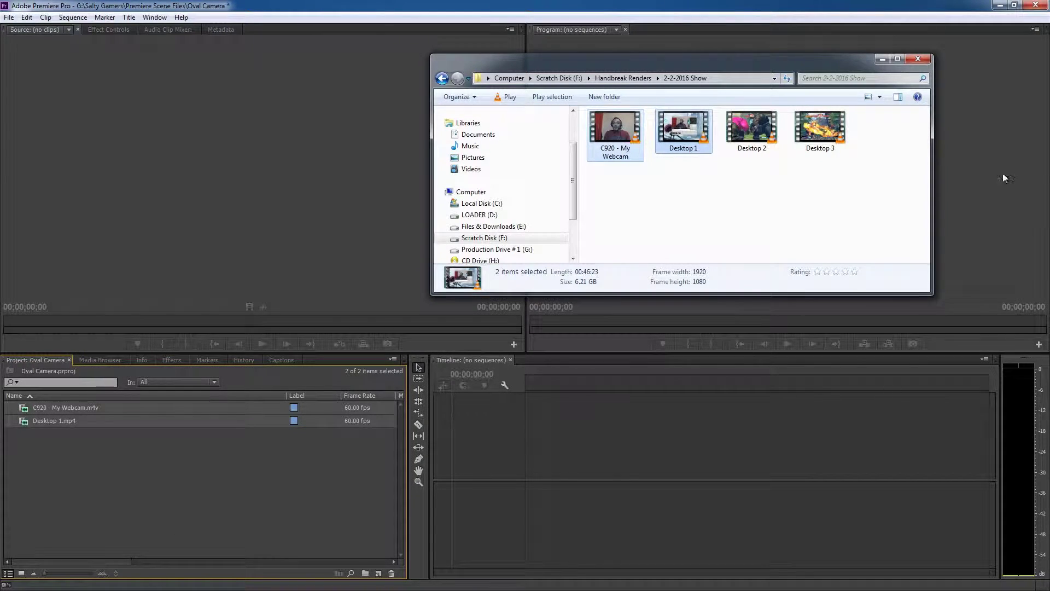
click(882, 58)
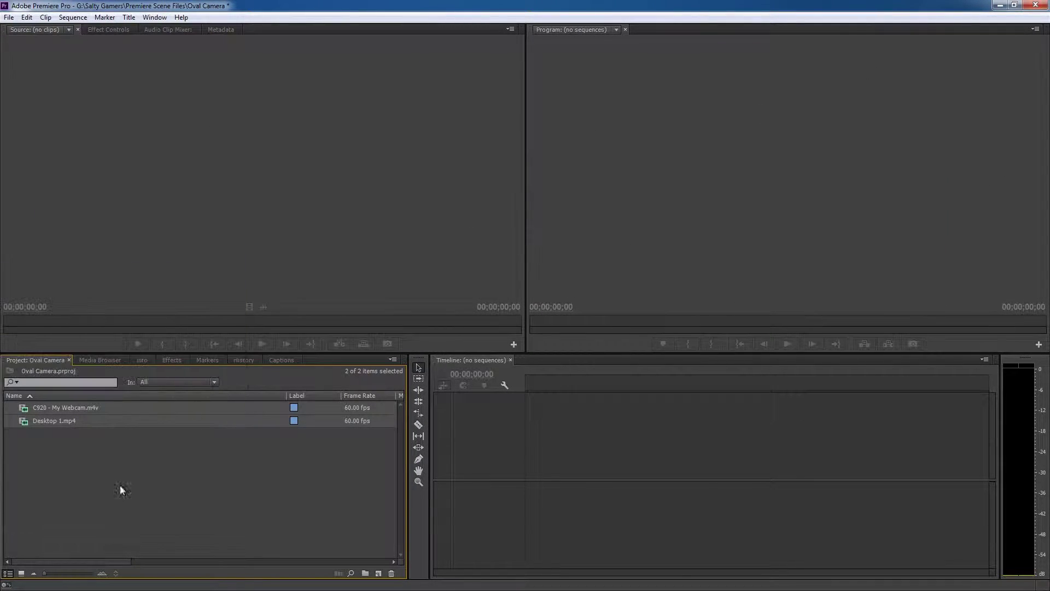
click(21, 573)
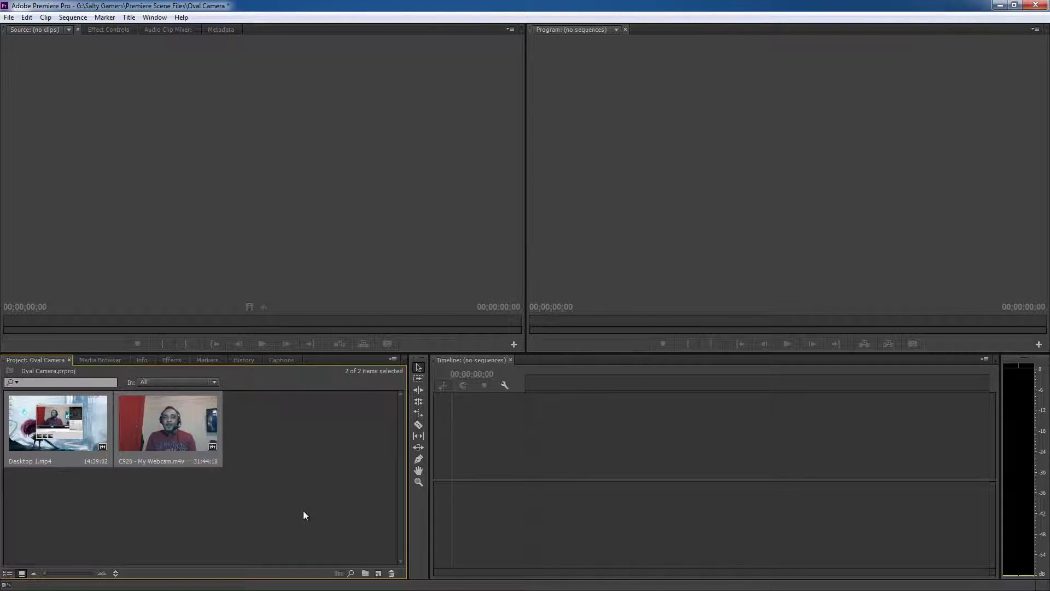
Preview the C920 - My Webcam.m4v clip in the source monitor, stepping backward through frames around 00:04:29 and moving to about 00:03:55.
double_click(182, 436)
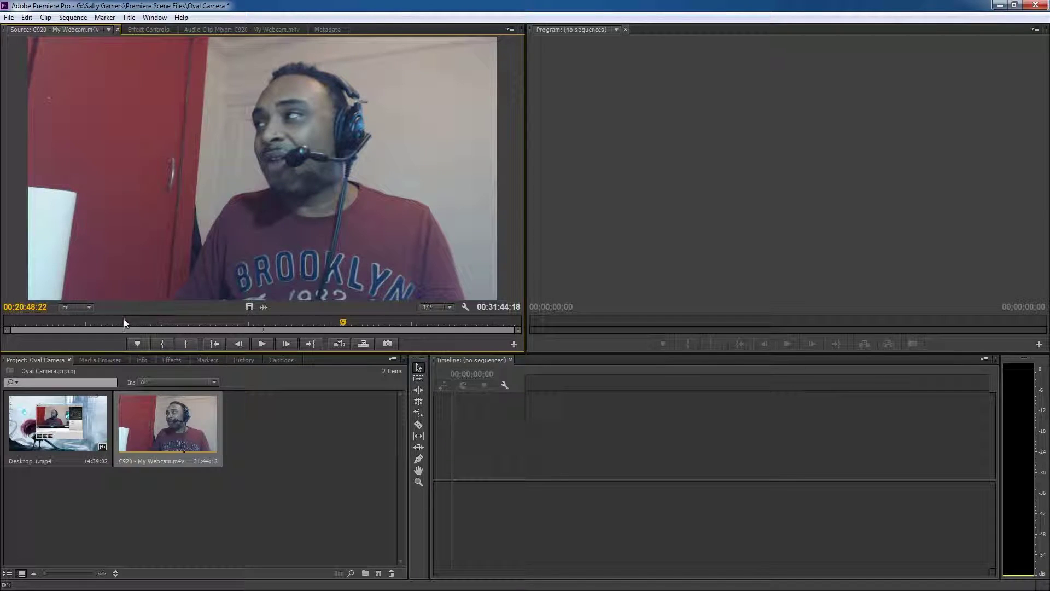
click(48, 322)
drag(48, 322, 77, 327)
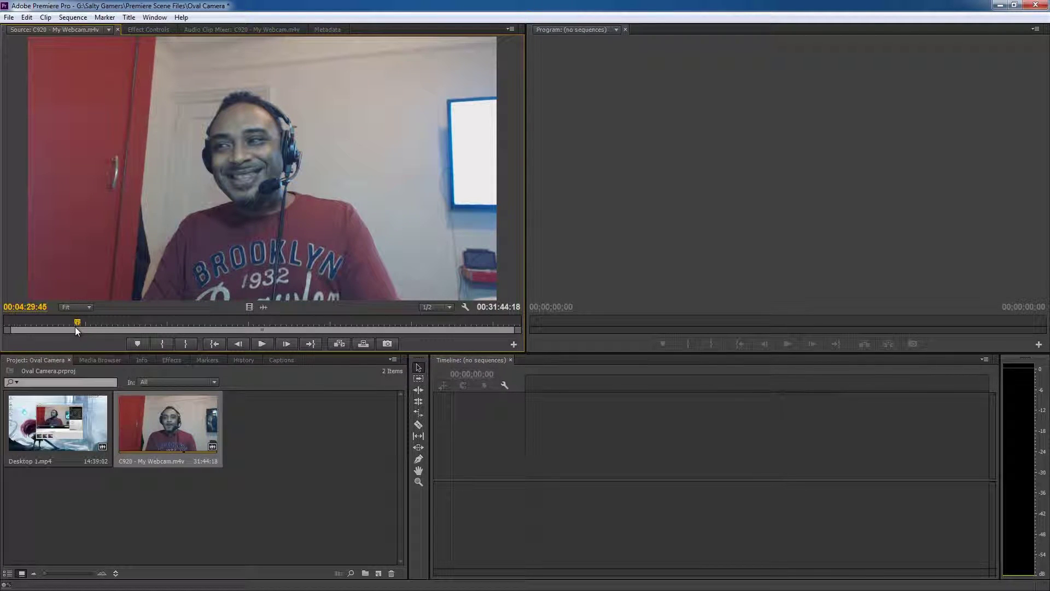
key(Left)
key(Left)
key(Left)
key(Left)
key(Left)
key(Left)
key(Left)
key(Left)
key(Left)
key(Left)
key(Left)
key(Left)
key(Left)
key(Left)
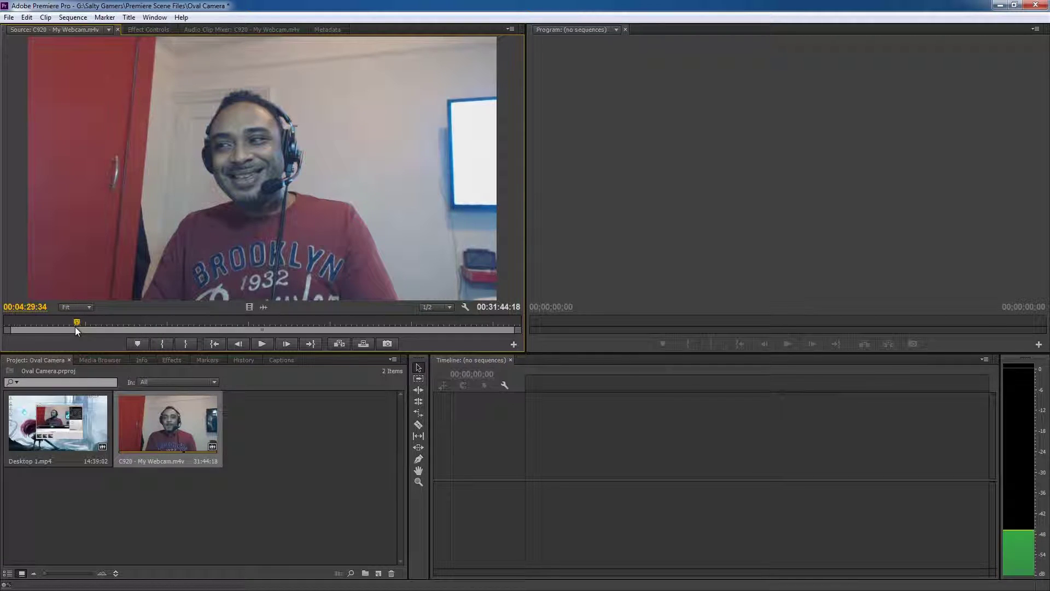
key(Left)
key(Left)
key(Left)
key(Left)
key(Left)
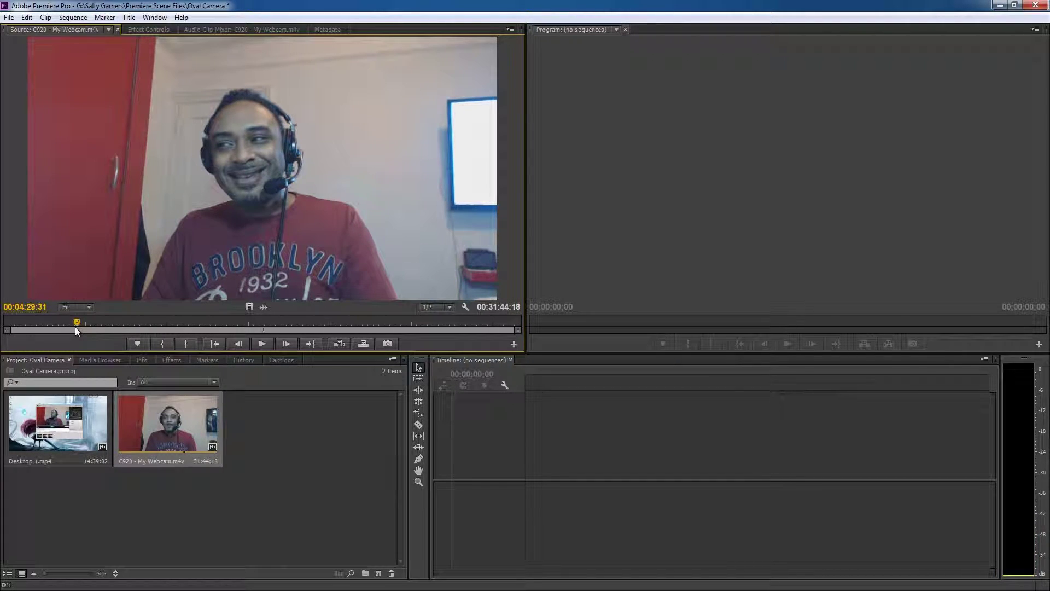
key(Left)
key(Left)
key(Left)
key(Left)
key(Left)
key(Left)
key(Left)
key(Left)
key(Left)
key(Left)
key(Left)
key(Left)
key(Left)
key(Left)
key(Left)
key(Left)
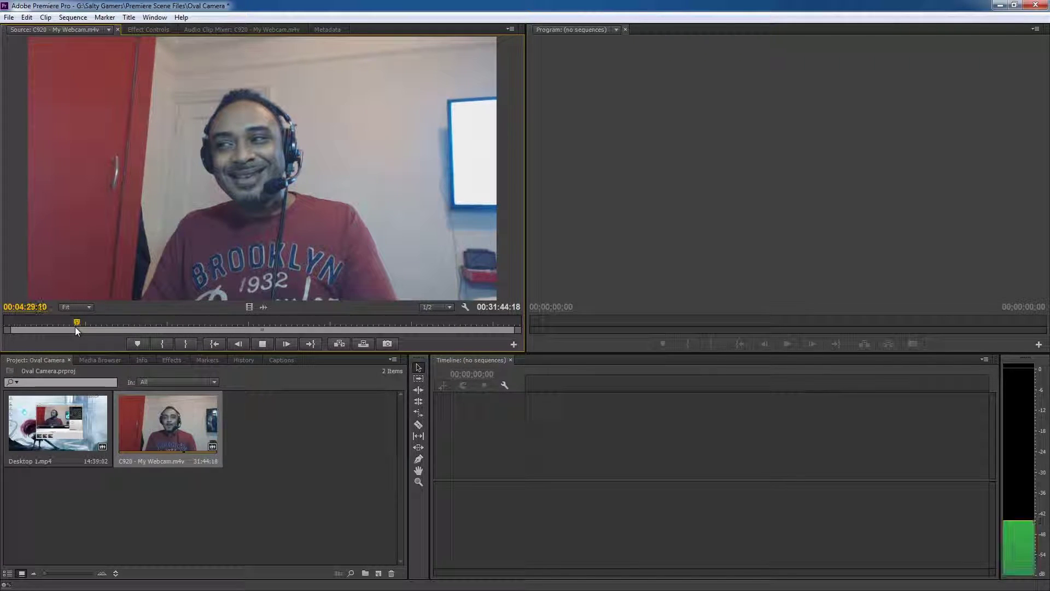
key(Left)
key(Left)
key(Left)
key(Left)
key(Left)
key(Left)
key(Left)
key(Left)
key(Left)
key(Left)
key(Left)
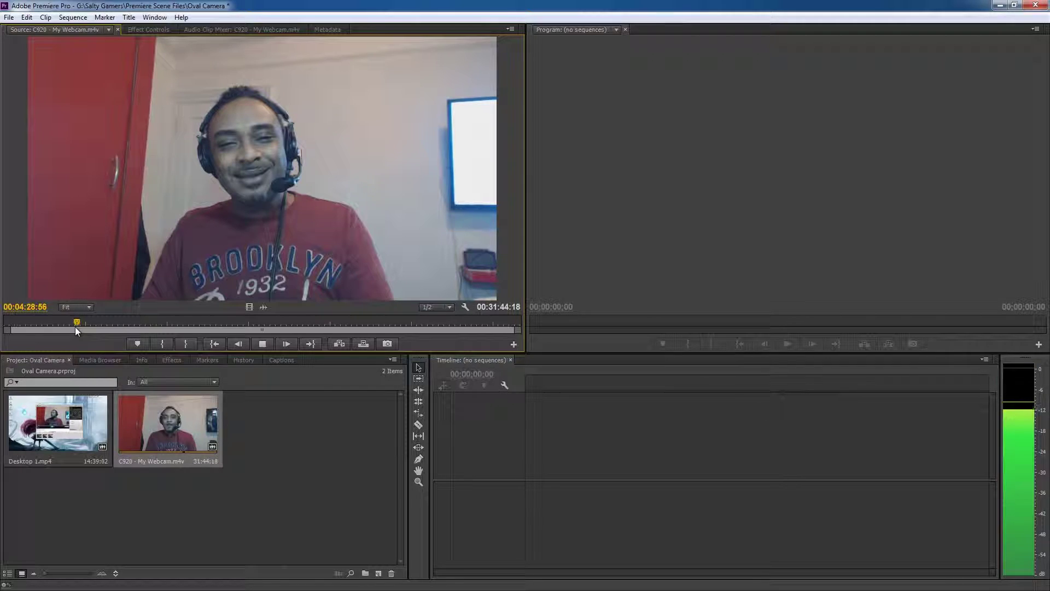
key(Left)
key(Left)
key(Left)
key(Left)
key(Left)
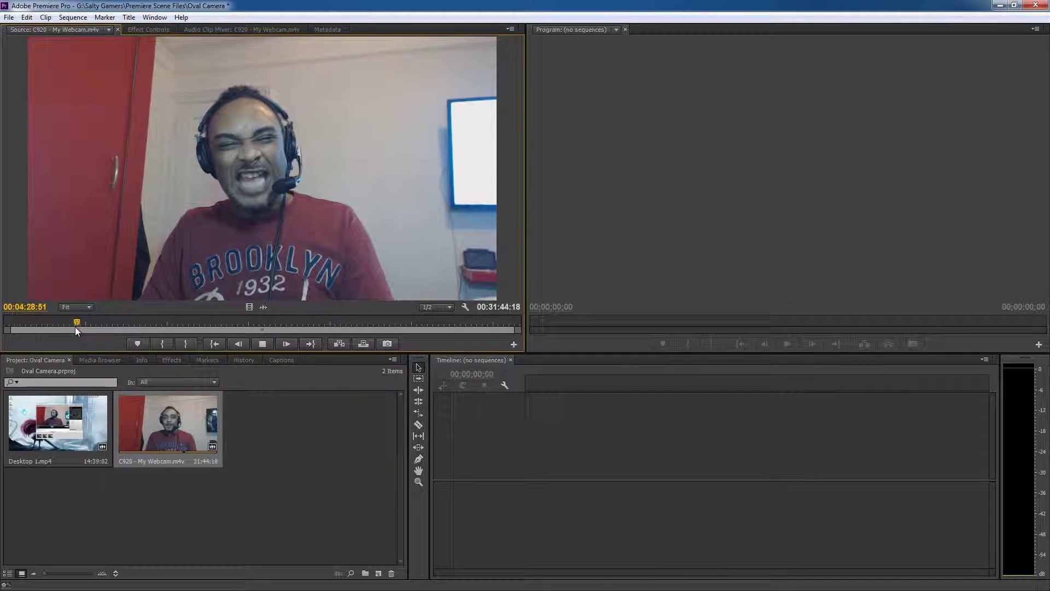
click(68, 321)
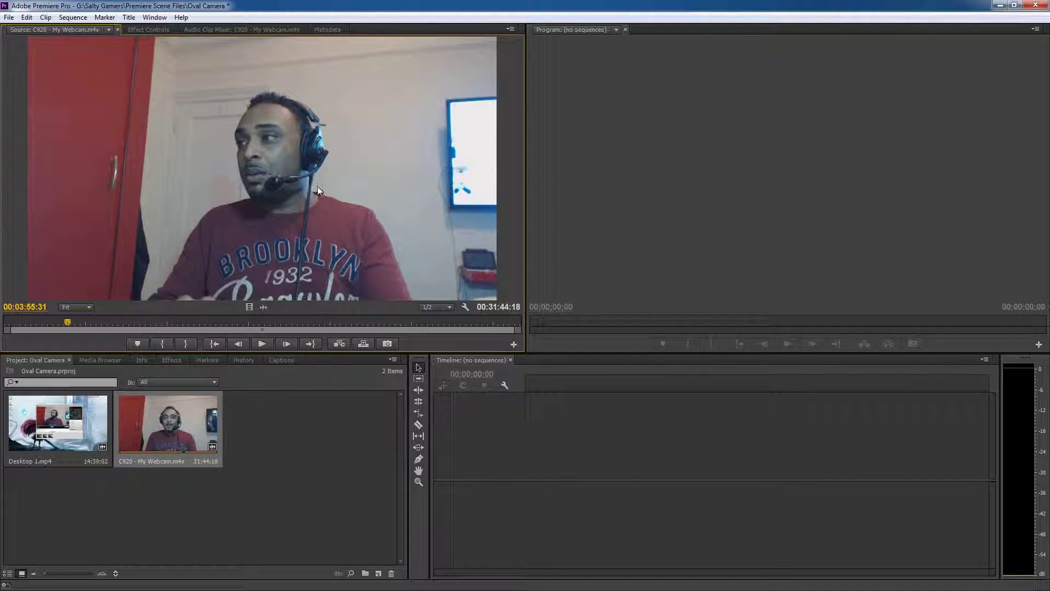
Create a new sequence named Oval Cam using the custom Shadowplay Preset.
right_click(142, 497)
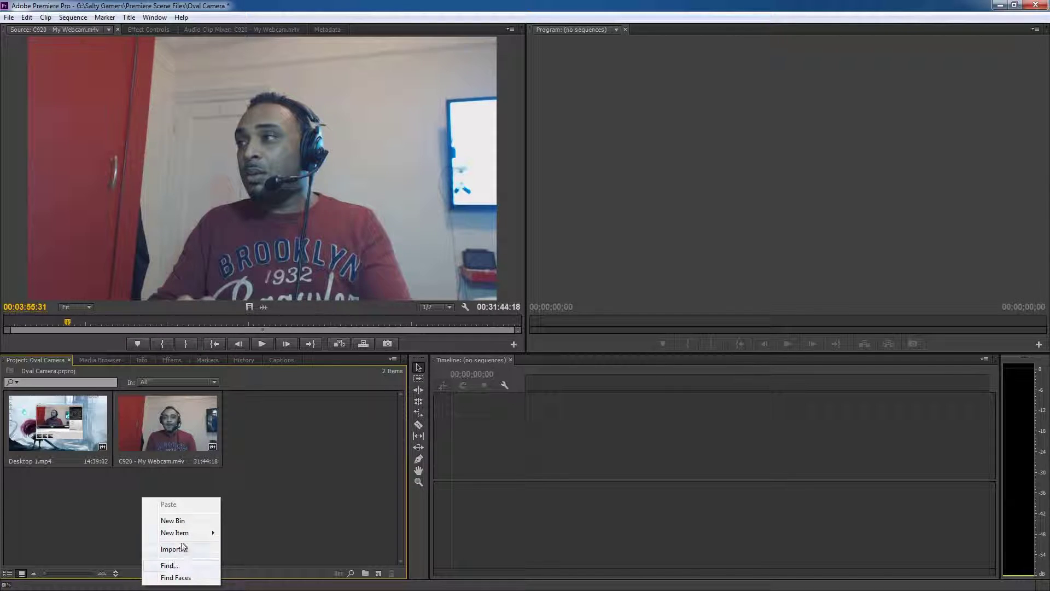
right_click(118, 505)
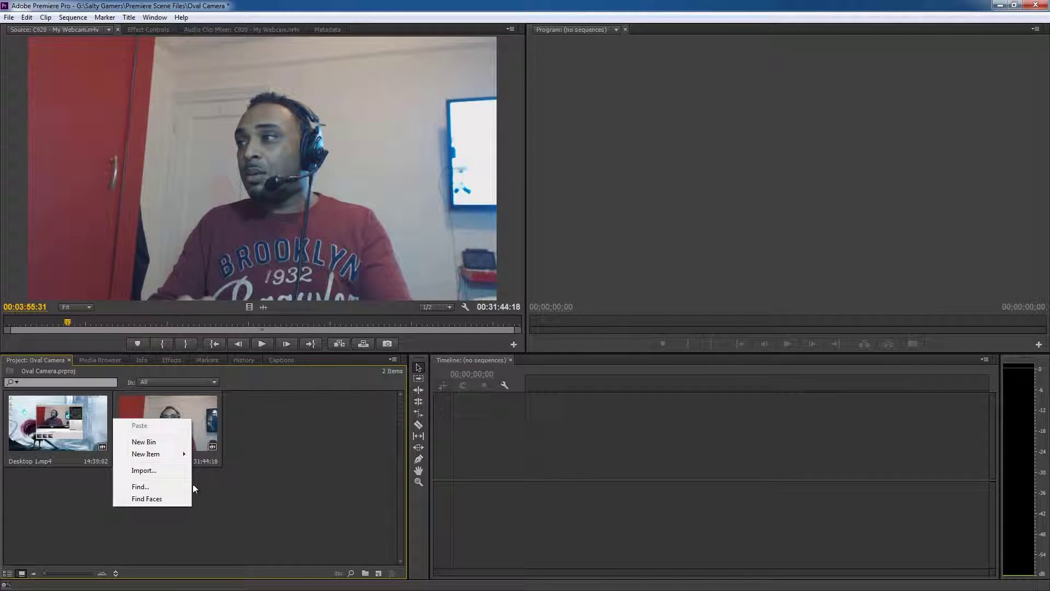
mouse_move(182, 454)
click(252, 456)
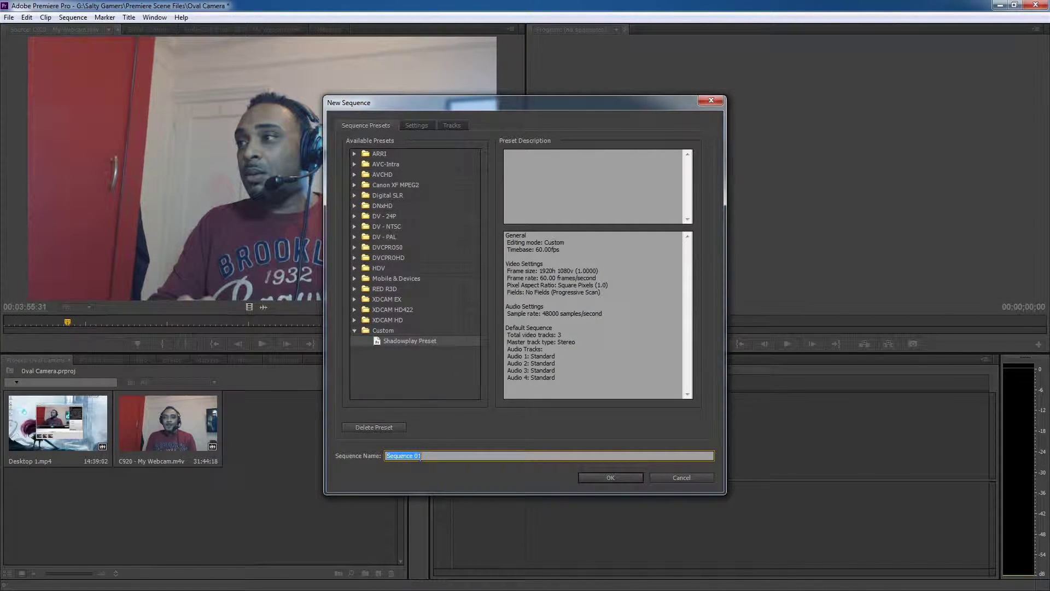
text(Oval Cam)
click(610, 478)
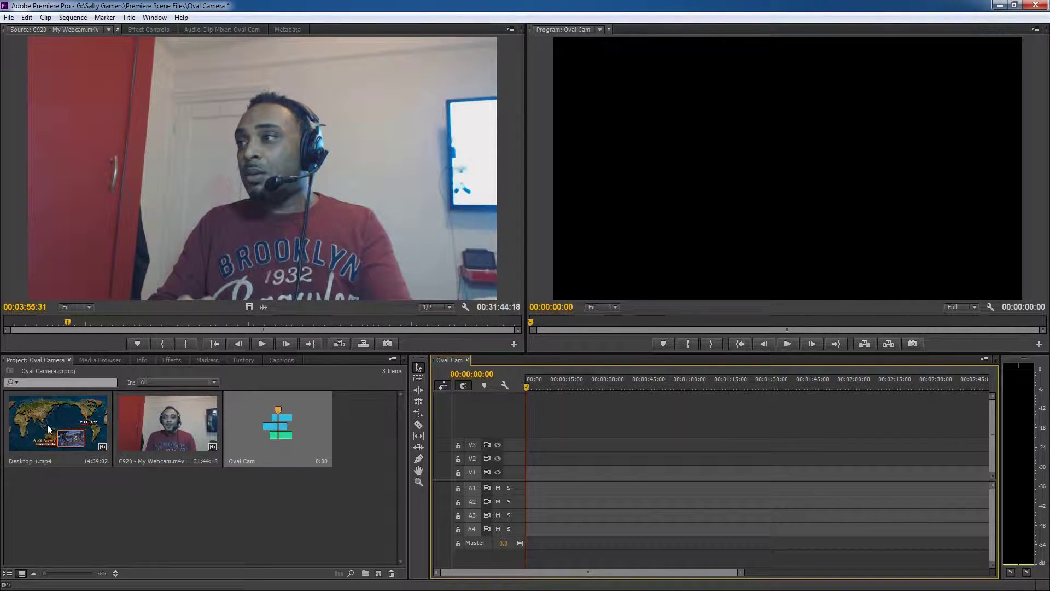
Load Desktop 1.mp4 as the source and mark its in point at about 00:01:47:47 and out point at about 00:02:57:29.
click(45, 320)
drag(67, 439, 278, 323)
mouse_move(57, 321)
mouse_down()
mouse_move(85, 317)
mouse_move(64, 316)
mouse_up()
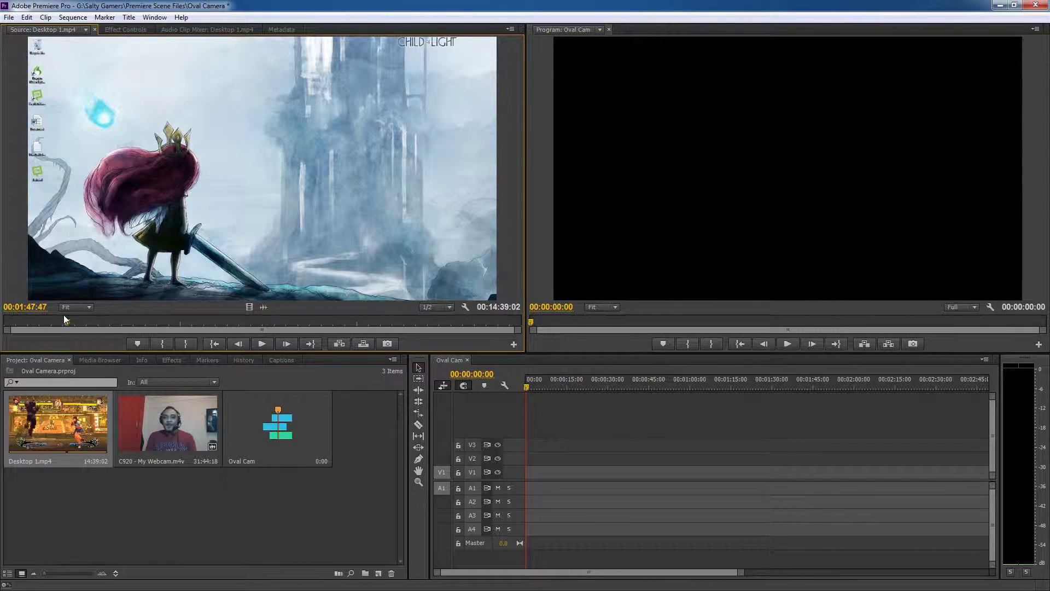
key(i)
click(108, 323)
key(o)
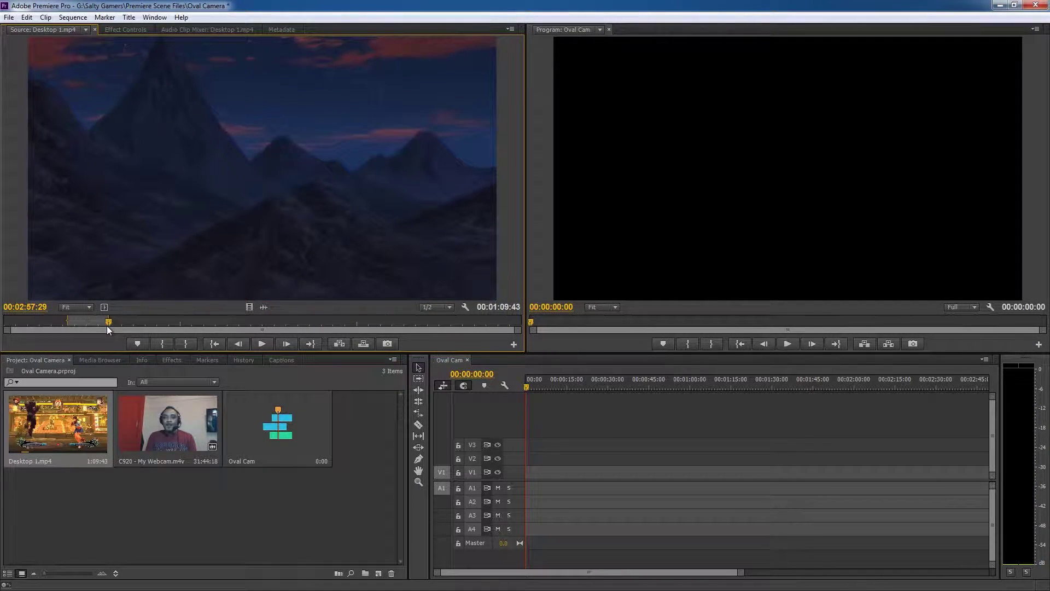
Place the marked Desktop 1 section at the start of video track V1 and scrub through it.
drag(141, 271, 533, 485)
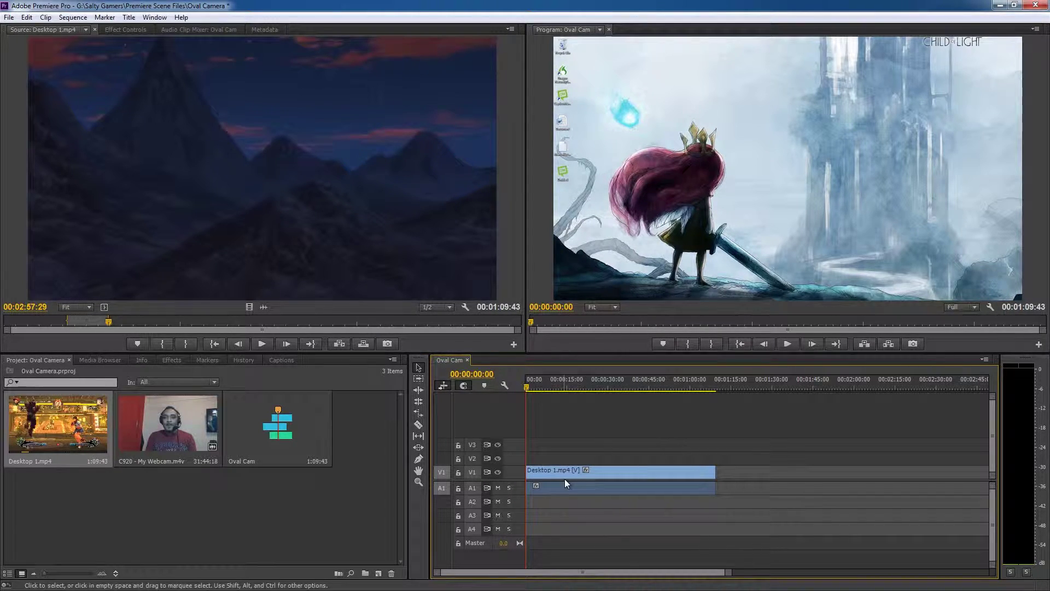
click(609, 380)
drag(612, 379, 512, 370)
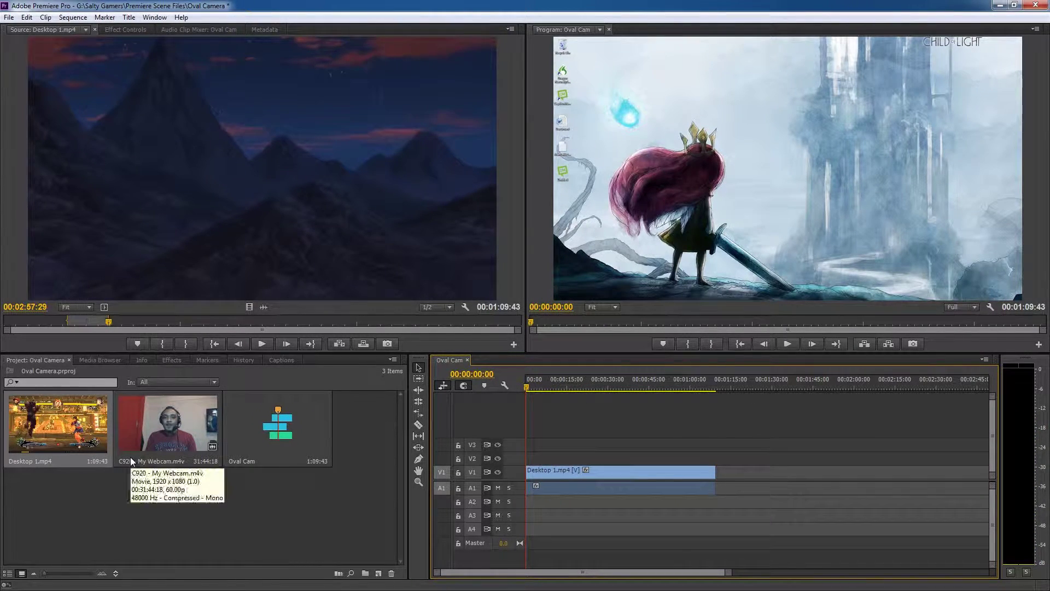
Load the webcam clip as the source and mark its in point at about 00:02:59:09 and out point at about 00:04:37:48.
double_click(164, 427)
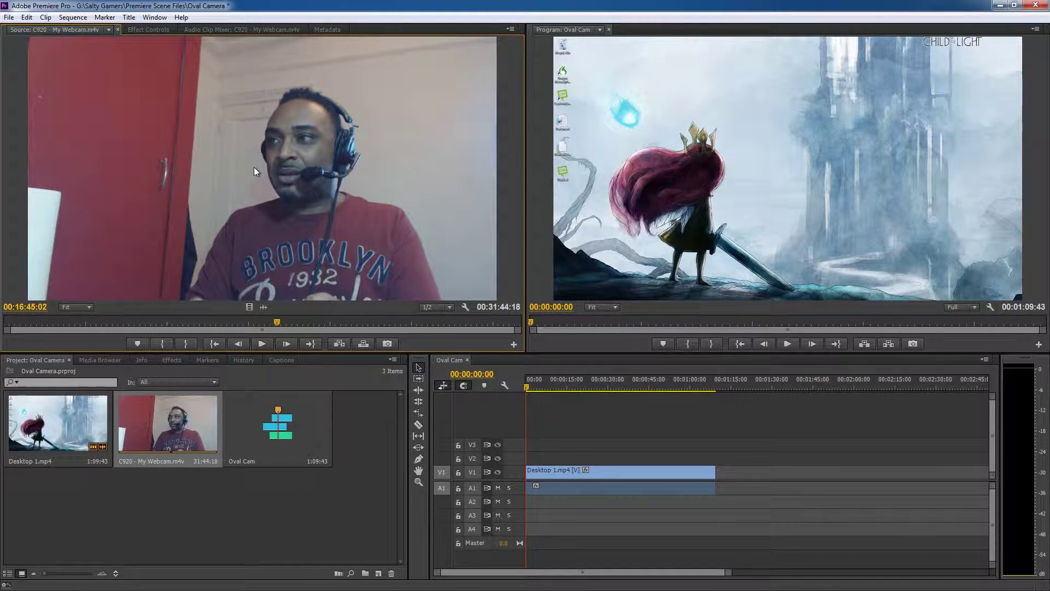
click(53, 326)
key(i)
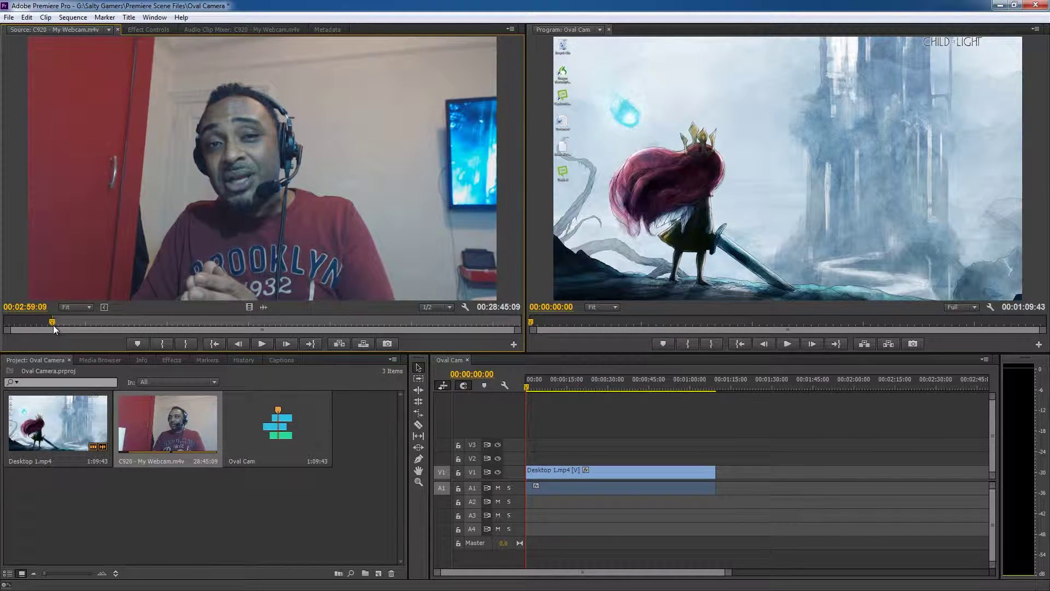
click(79, 324)
key(o)
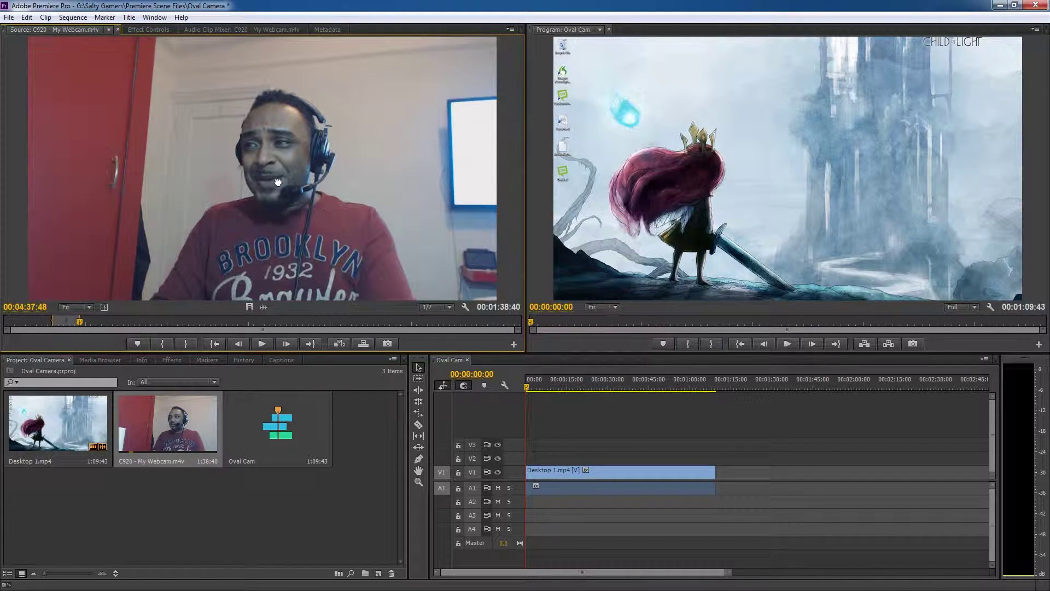
Place the marked webcam section at the start of track V2 and trim its end to match the Desktop 1 clip.
drag(435, 268, 538, 466)
drag(793, 458, 712, 460)
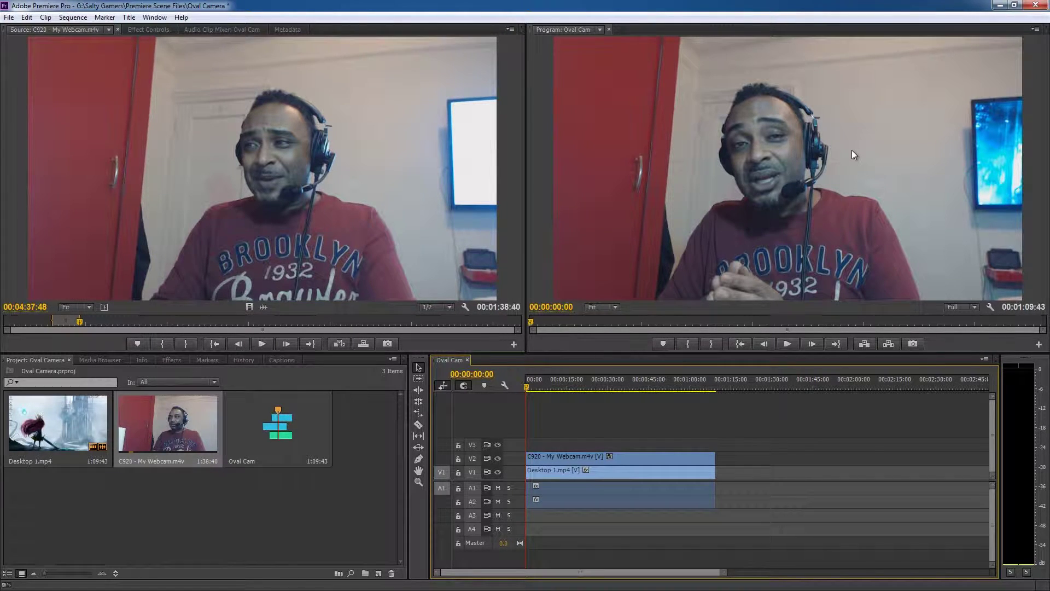
Try shrinking the webcam clip directly in the program preview and moving it toward the frame's lower-right area, and undo both changes.
click(580, 455)
click(710, 234)
drag(554, 37, 680, 112)
drag(772, 172, 848, 227)
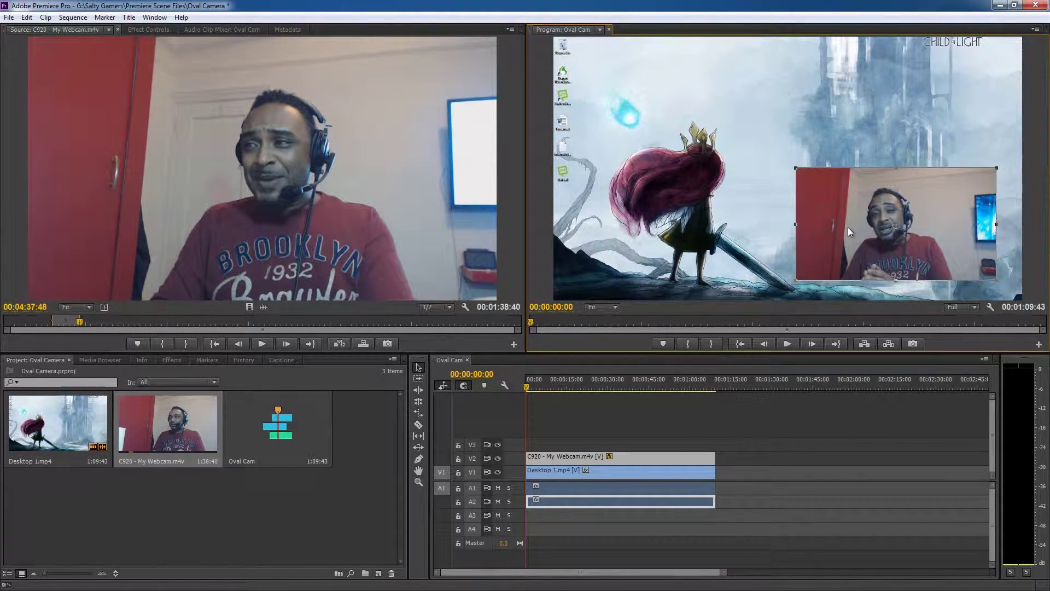
key(ctrl+z)
key(ctrl+z)
click(570, 433)
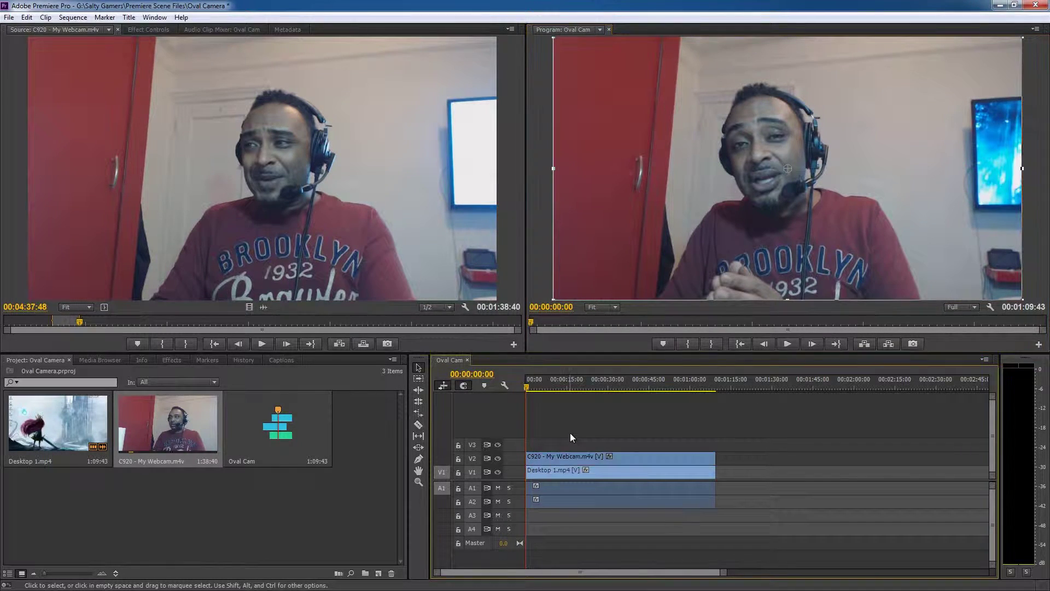
Set the uniform scale of the webcam clip on track V2 to 50.
click(580, 458)
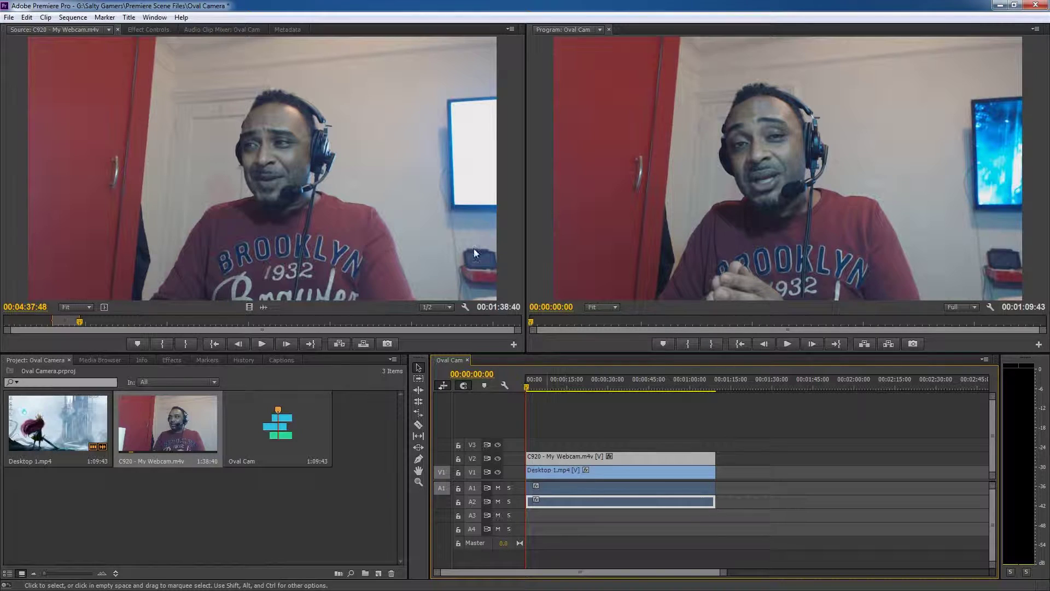
click(138, 31)
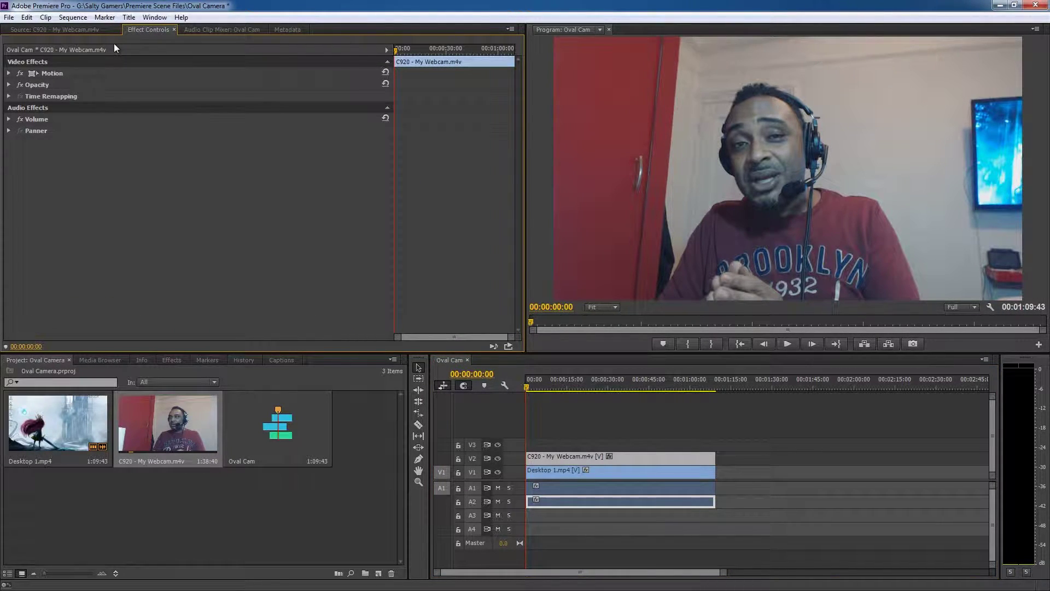
click(8, 73)
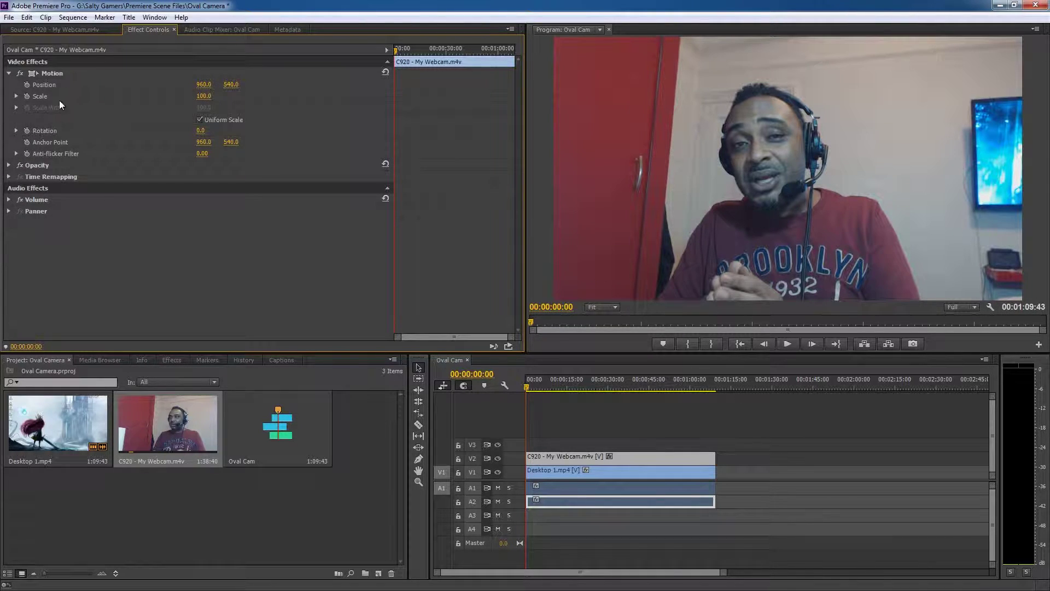
click(206, 97)
click(290, 104)
drag(207, 97, 168, 96)
click(207, 96)
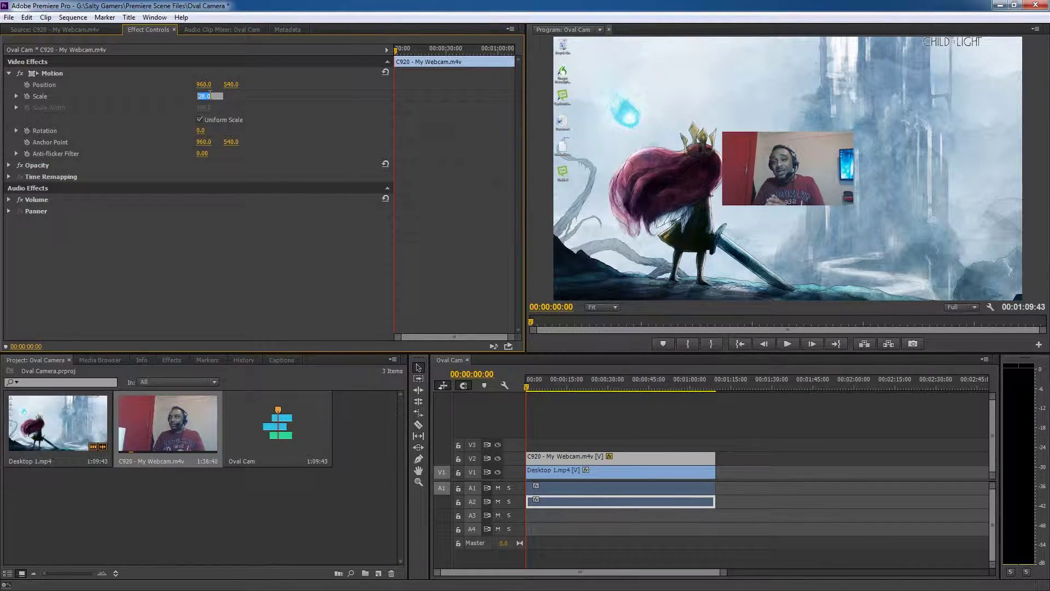
text(50)
key(Return)
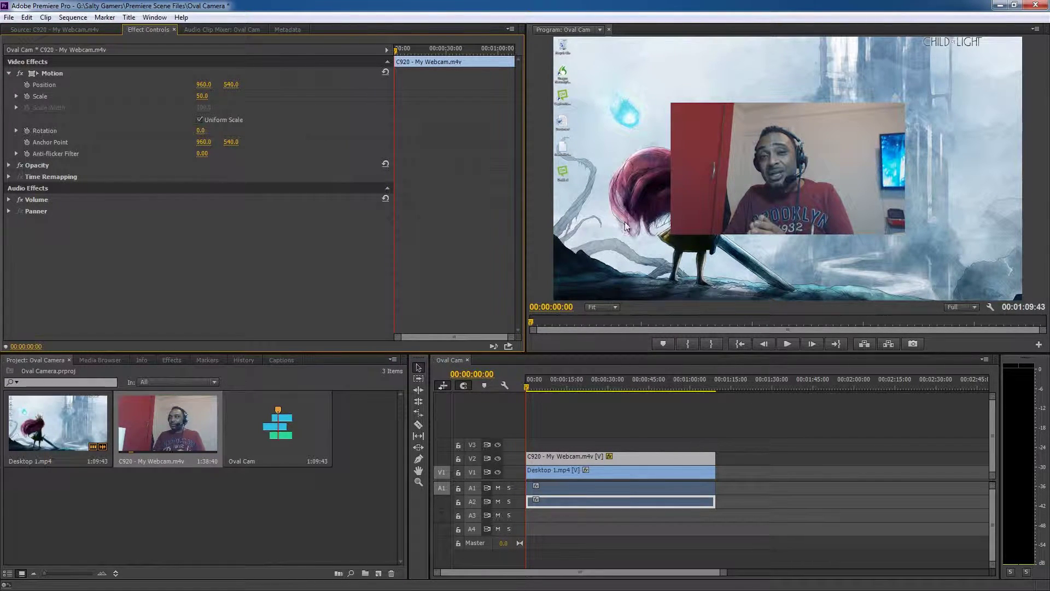
Adjust the webcam clip's horizontal and vertical position so the picture sits near the lower-right corner of the frame.
drag(198, 86, 441, 86)
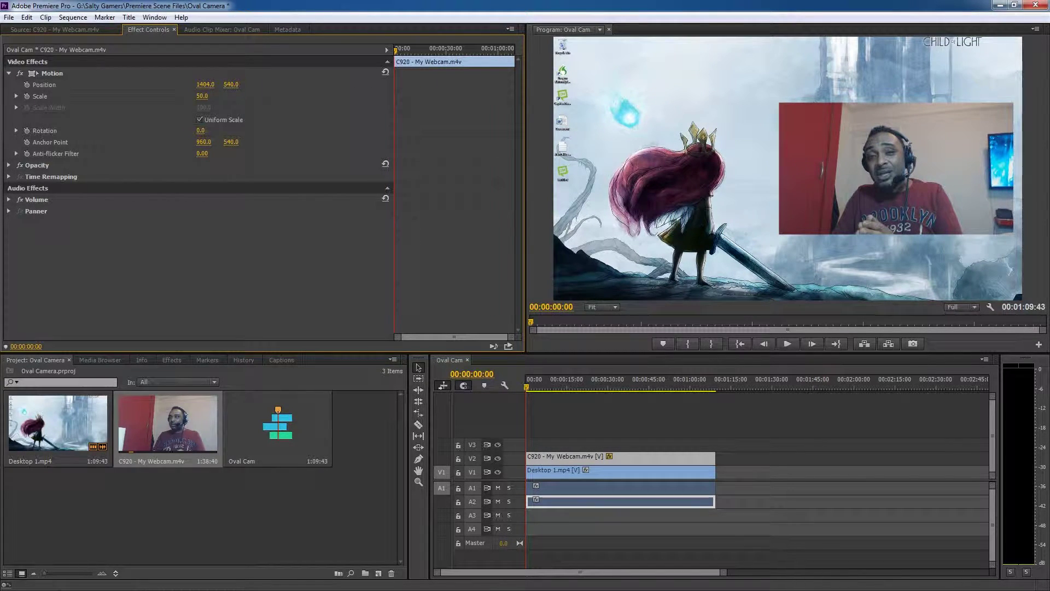
drag(231, 85, 349, 85)
mouse_move(204, 86)
mouse_down()
mouse_move(219, 85)
mouse_move(209, 86)
mouse_up()
click(9, 74)
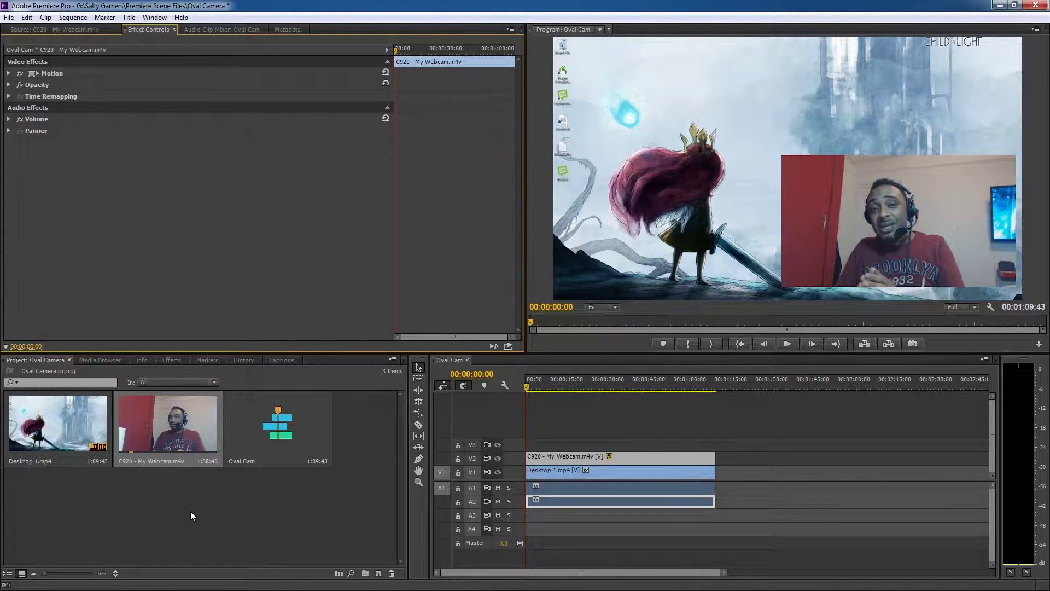
Create a 1920 by 1080 default still title named Oval Cam.
click(121, 20)
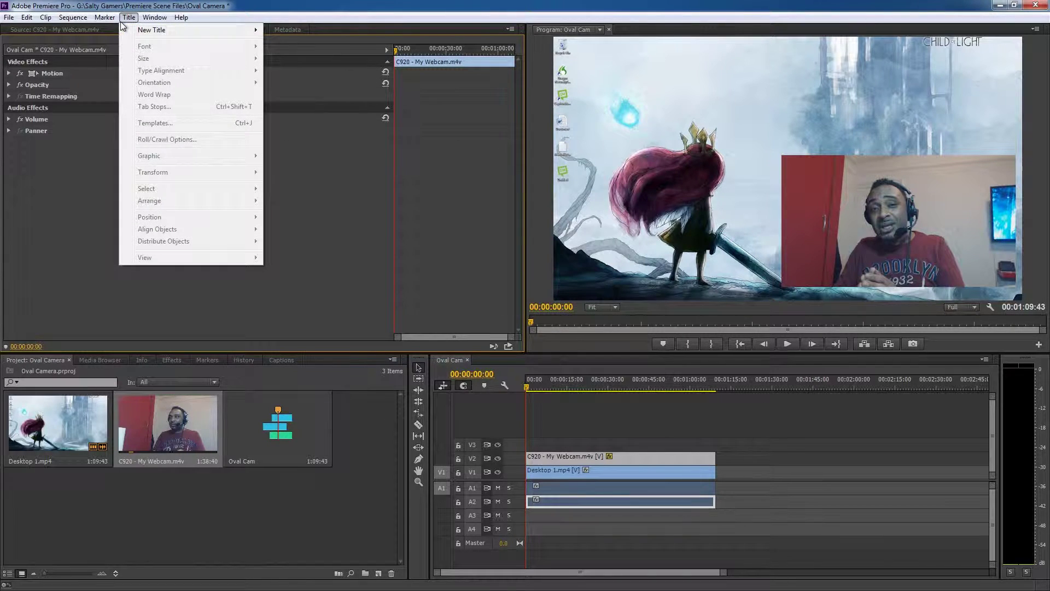
mouse_move(143, 31)
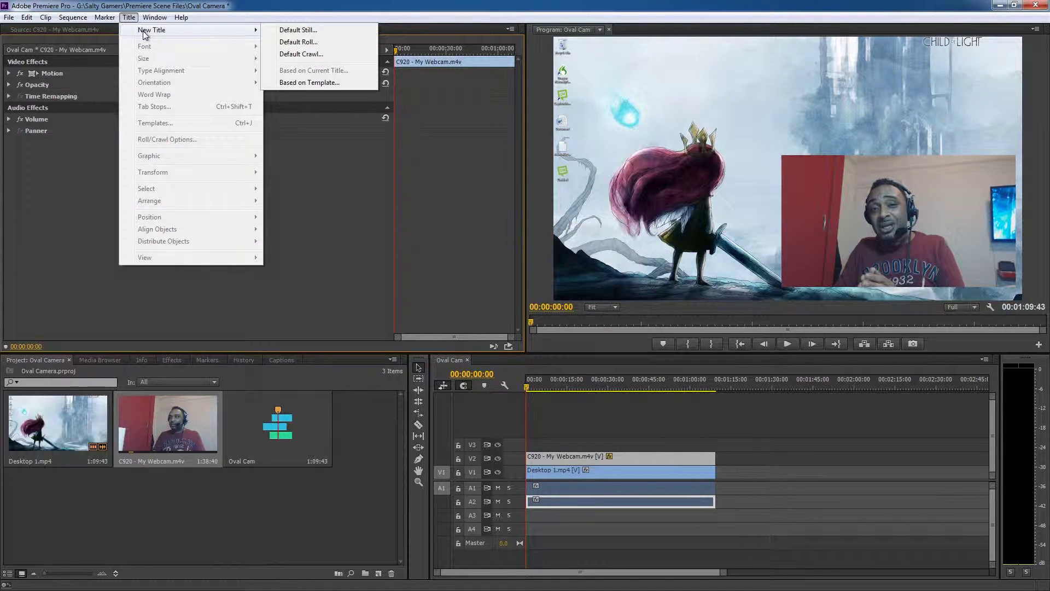
click(326, 32)
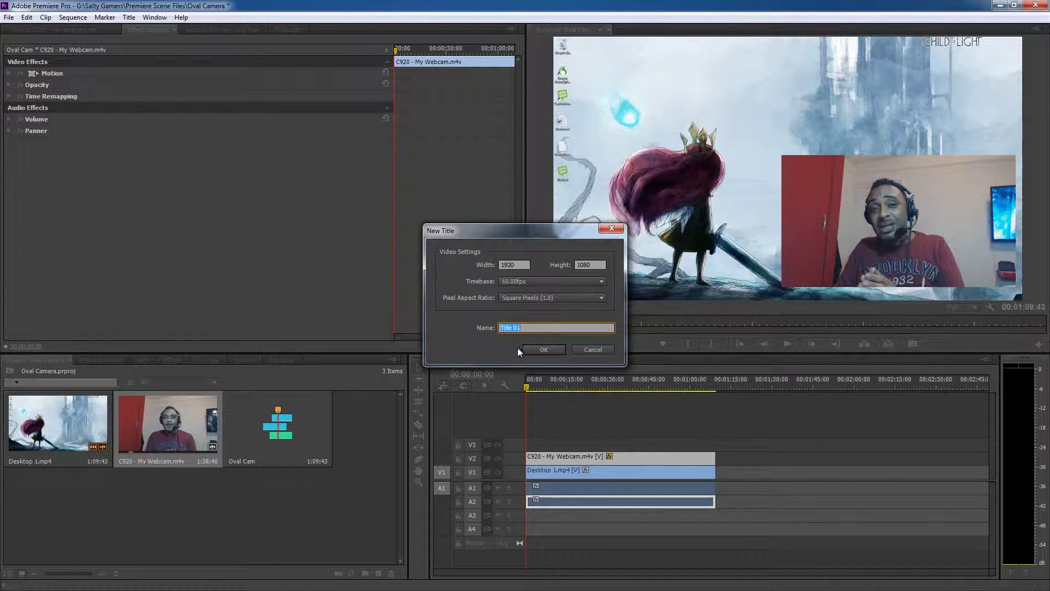
text(Oval Cam)
click(546, 349)
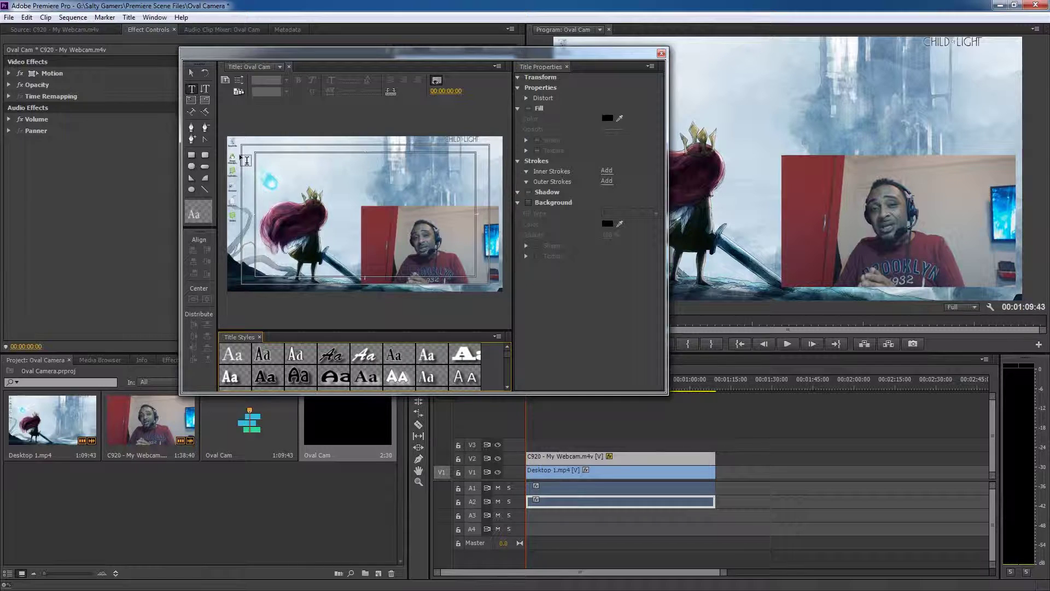
Draw an ellipse about 744 wide by 838 high in the title and move it over the webcam picture at about X 1346, Y 742.
click(191, 191)
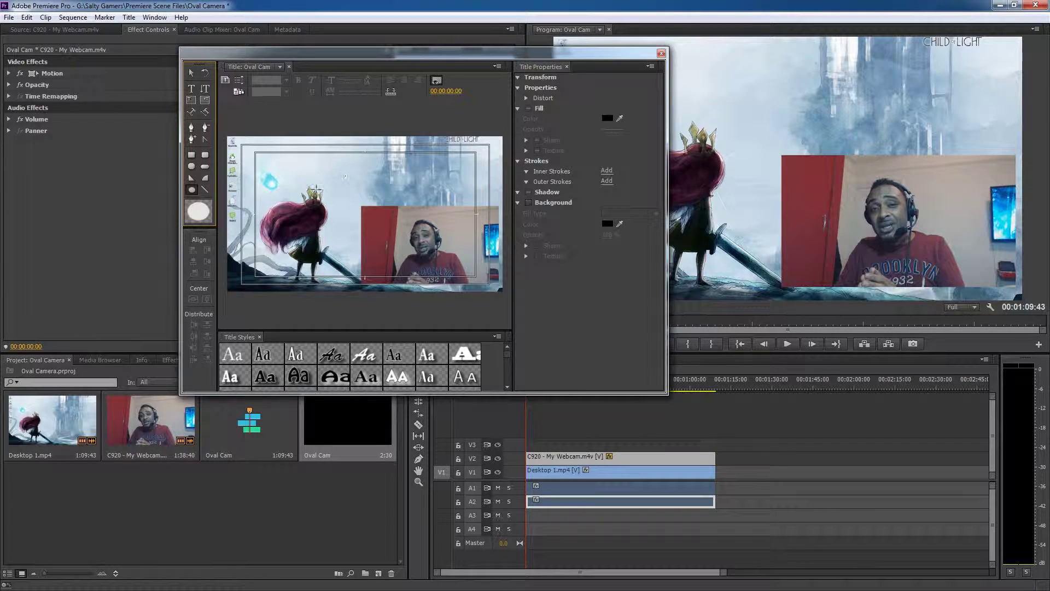
drag(316, 158, 420, 275)
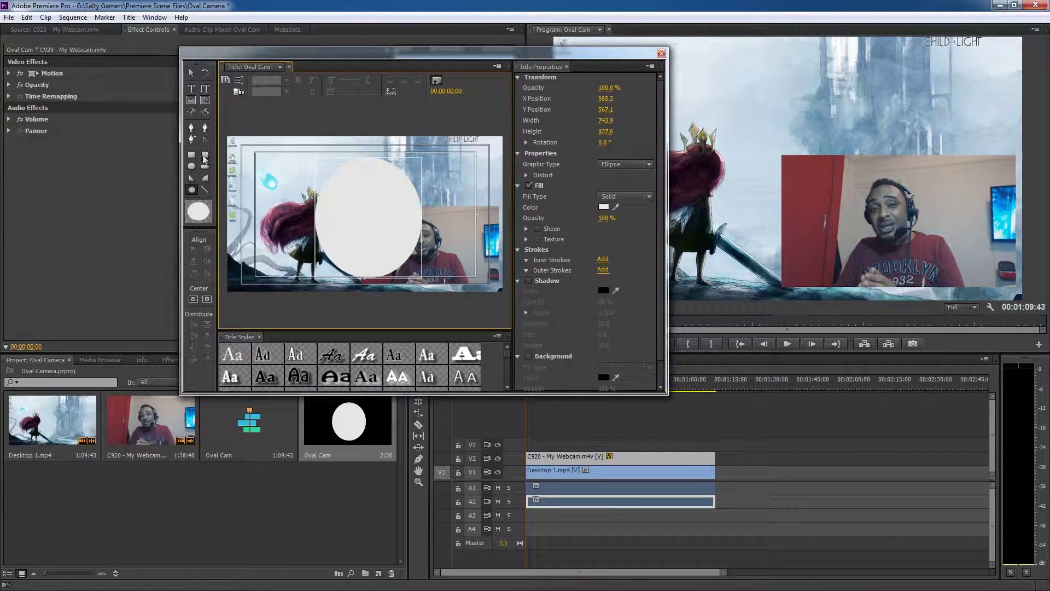
click(191, 73)
drag(352, 237, 346, 234)
click(207, 299)
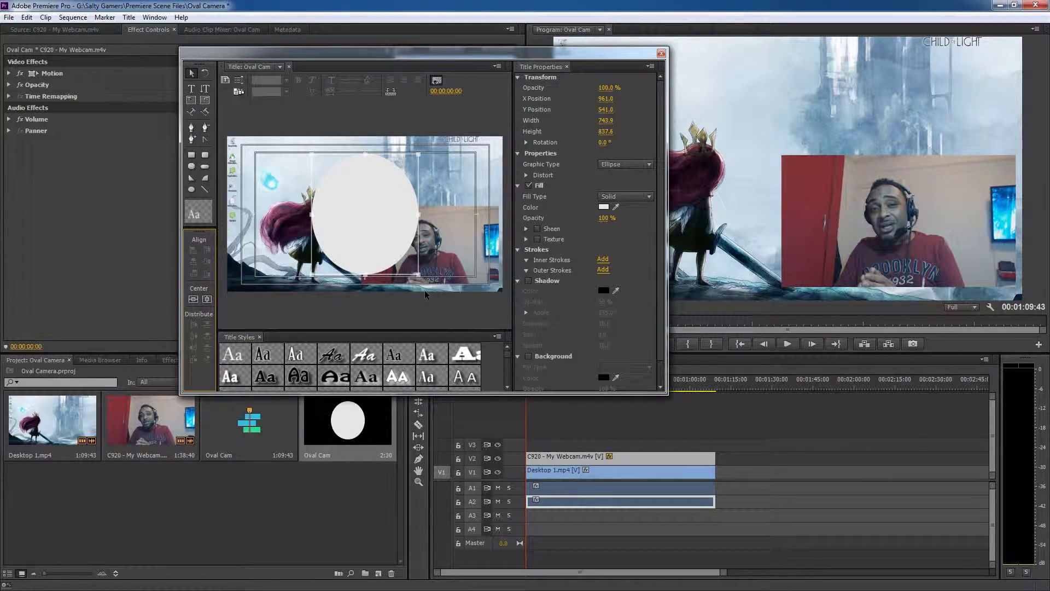
drag(372, 220, 428, 251)
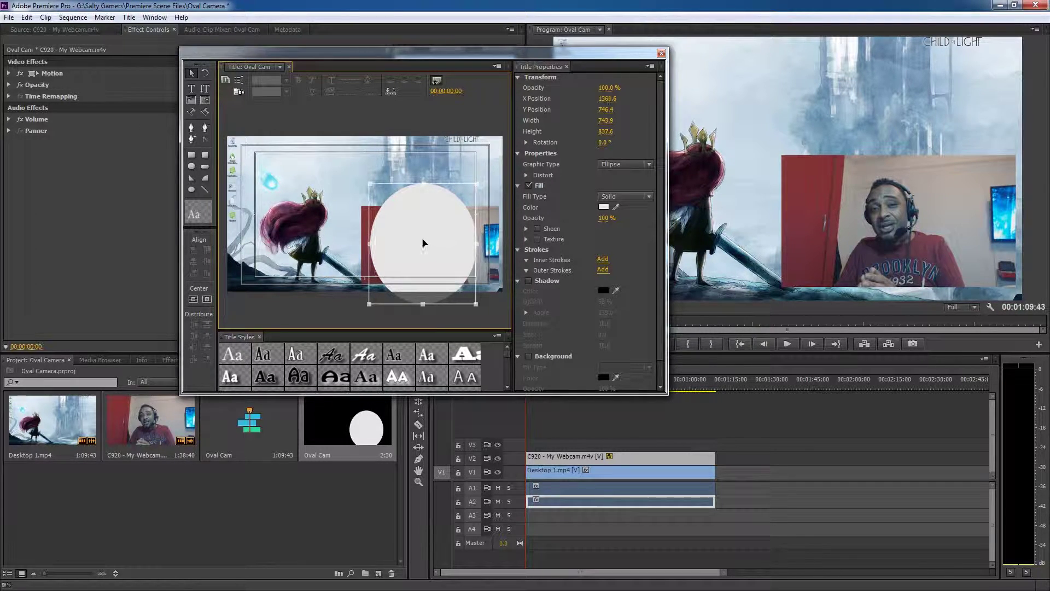
drag(423, 242, 420, 241)
Place the Oval Cam title on track V3 across the webcam clip's full length and shift its ellipse to about X 1399, Y 750.
drag(577, 51, 398, 27)
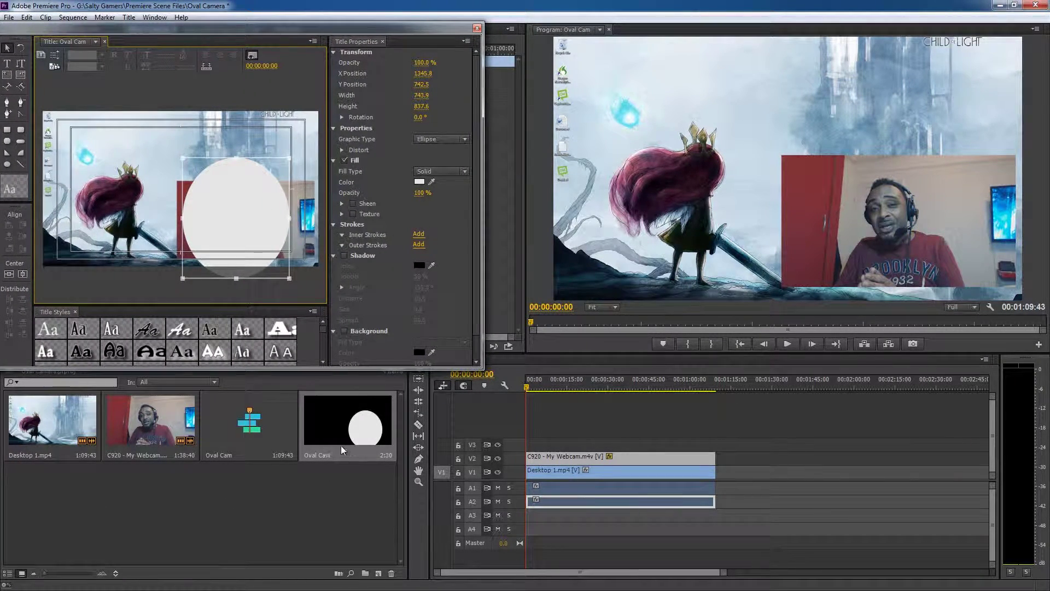
drag(344, 391, 714, 455)
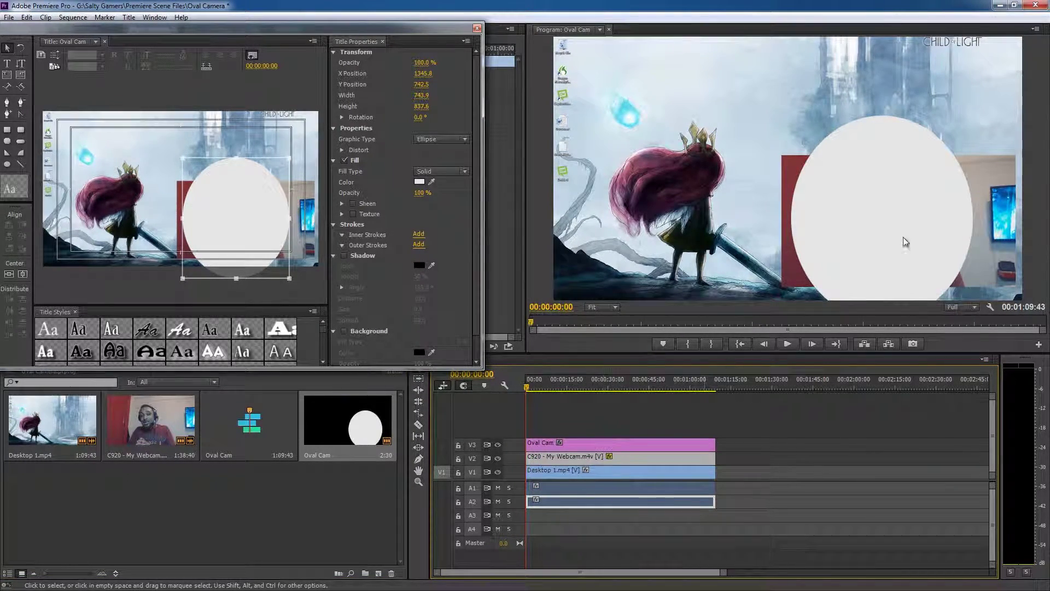
drag(240, 227, 249, 229)
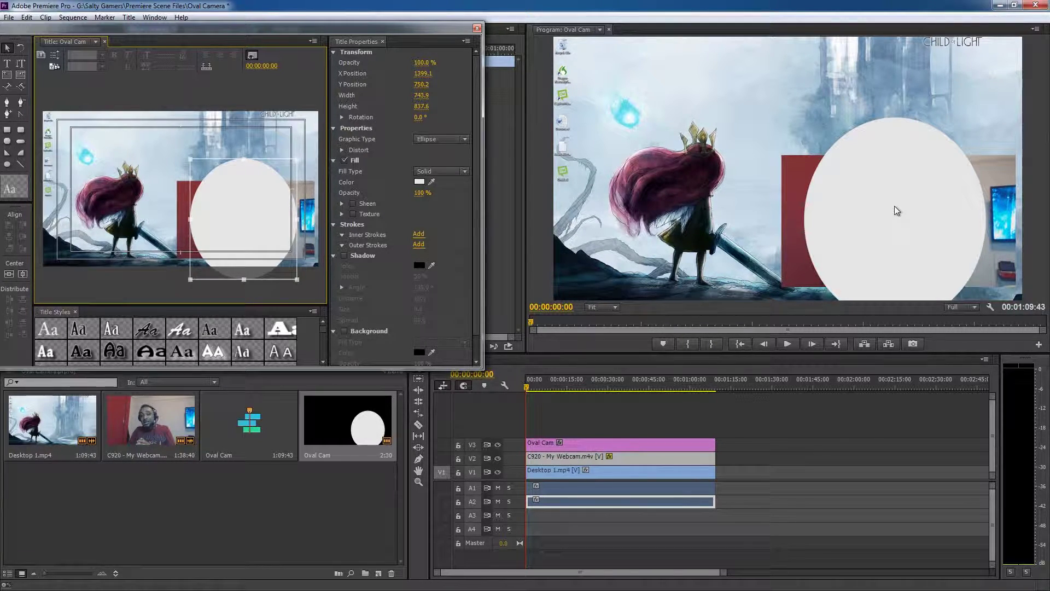
Apply the Track Matte Key effect from the Keying video effects to the webcam clip on track V2.
drag(440, 29, 804, 26)
click(589, 442)
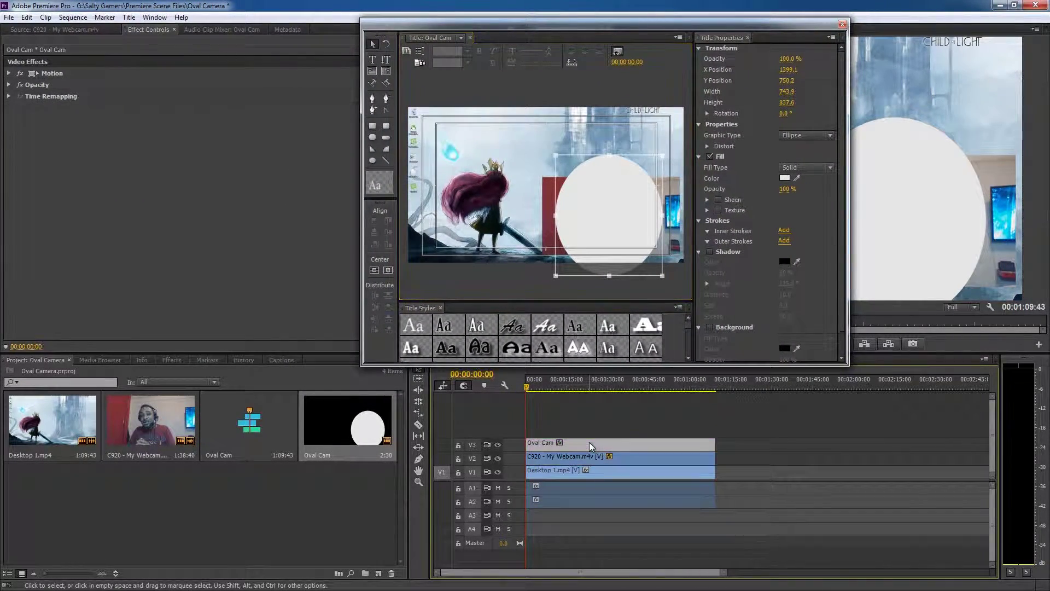
click(173, 360)
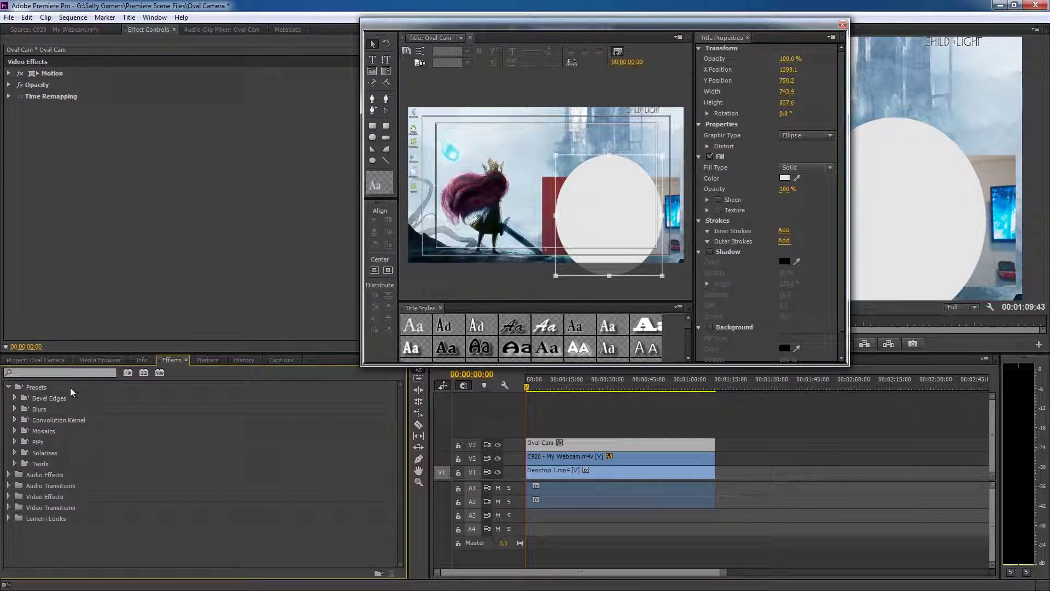
click(8, 388)
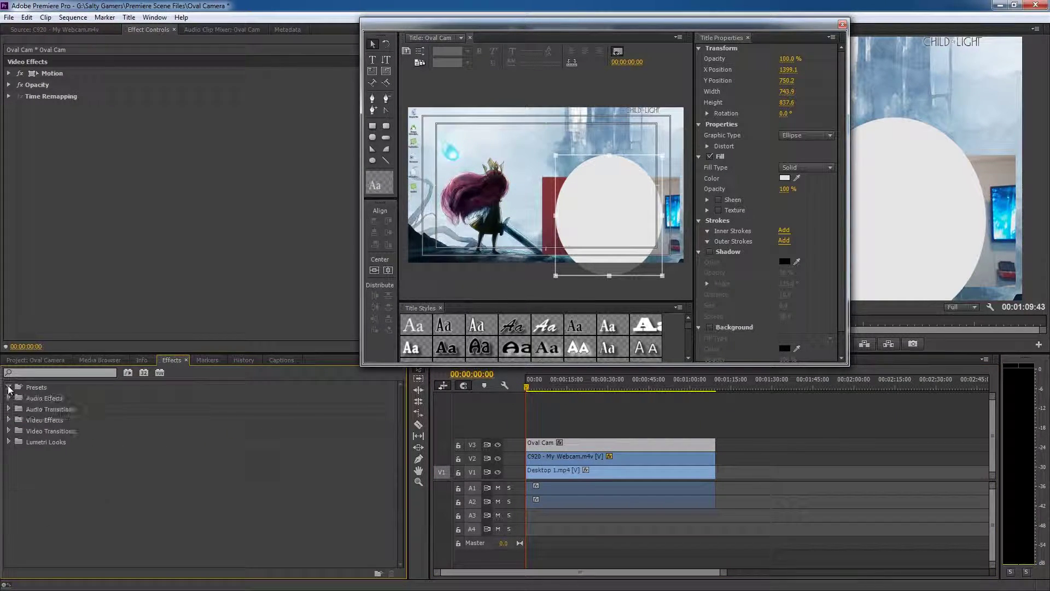
click(9, 420)
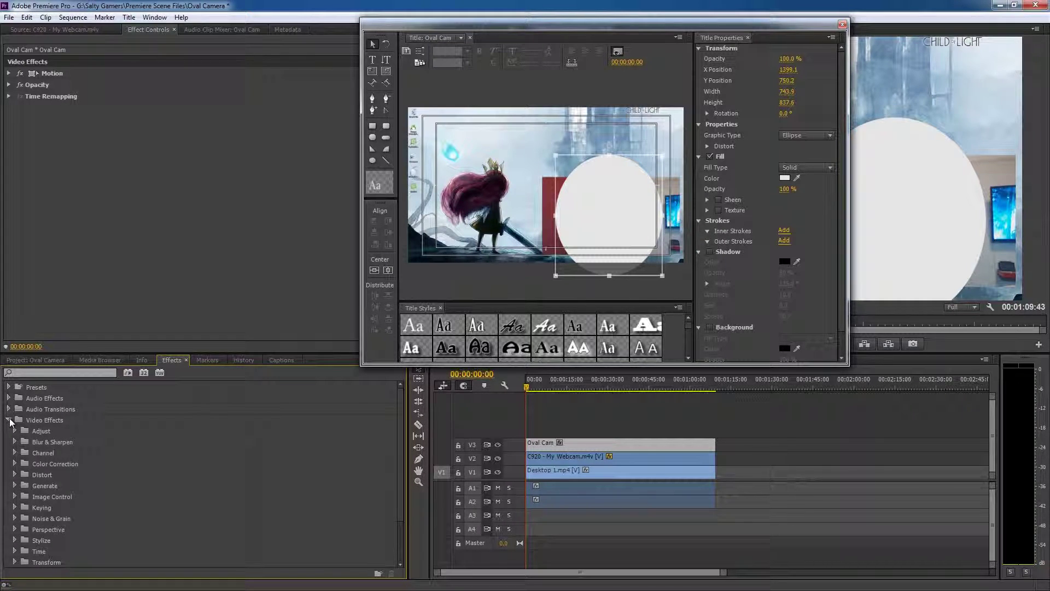
scroll(20, 480, down, 2)
click(15, 475)
scroll(83, 478, down, 3)
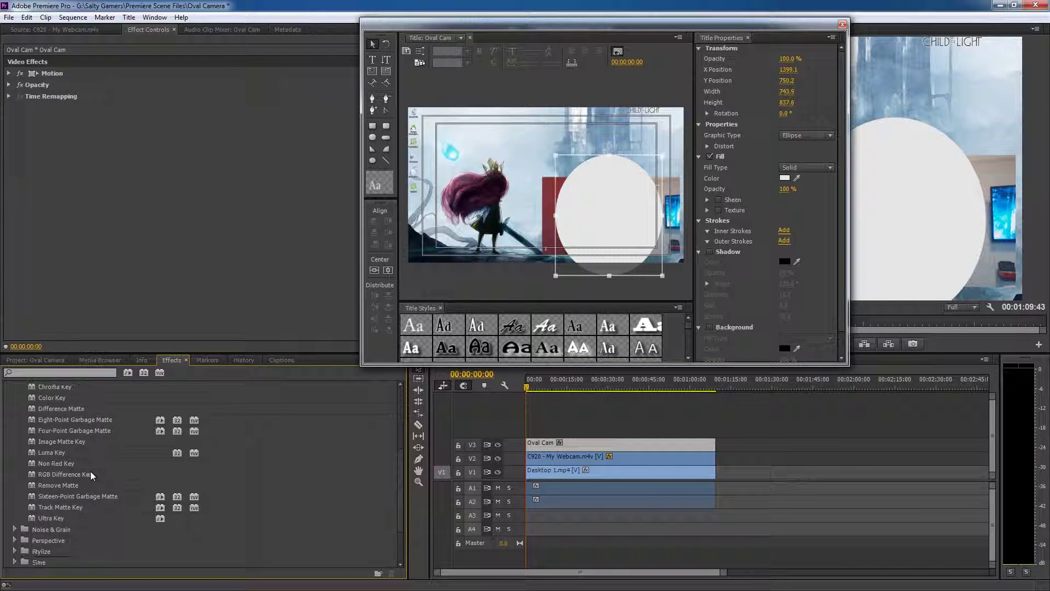
scroll(91, 471, down, 1)
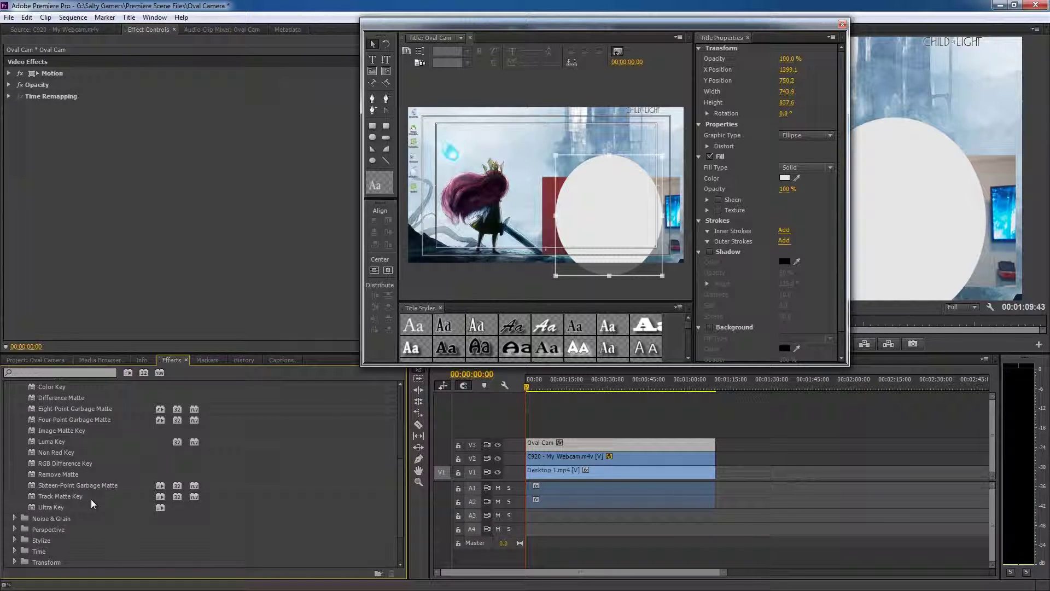
drag(246, 512, 553, 458)
Set the webcam clip's track matte to Video 3 and move the title's ellipse to about X 1395, Y 712.
drag(613, 25, 304, 37)
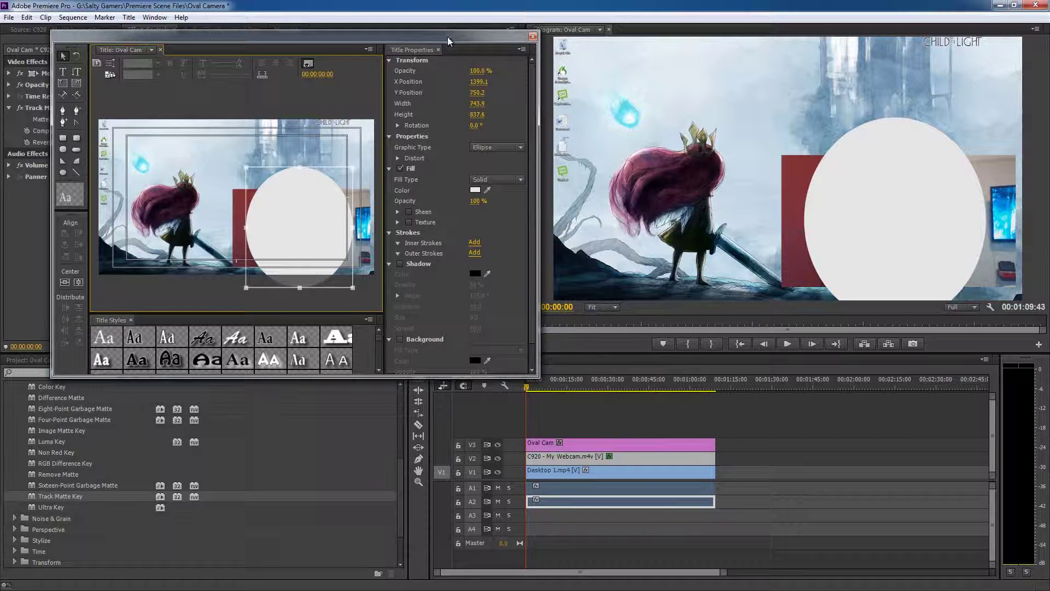
drag(450, 37, 840, 51)
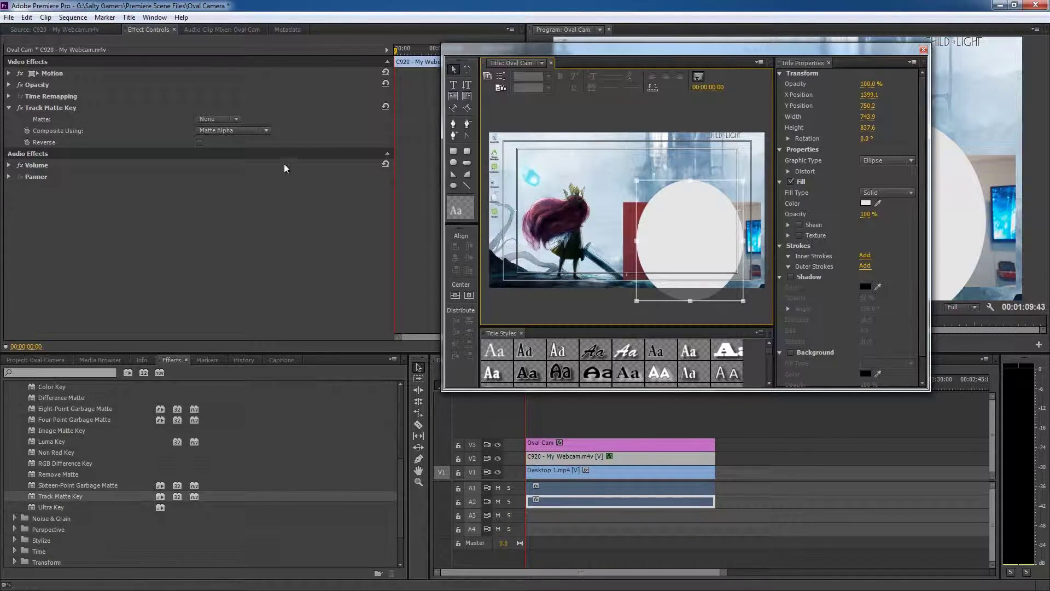
click(234, 120)
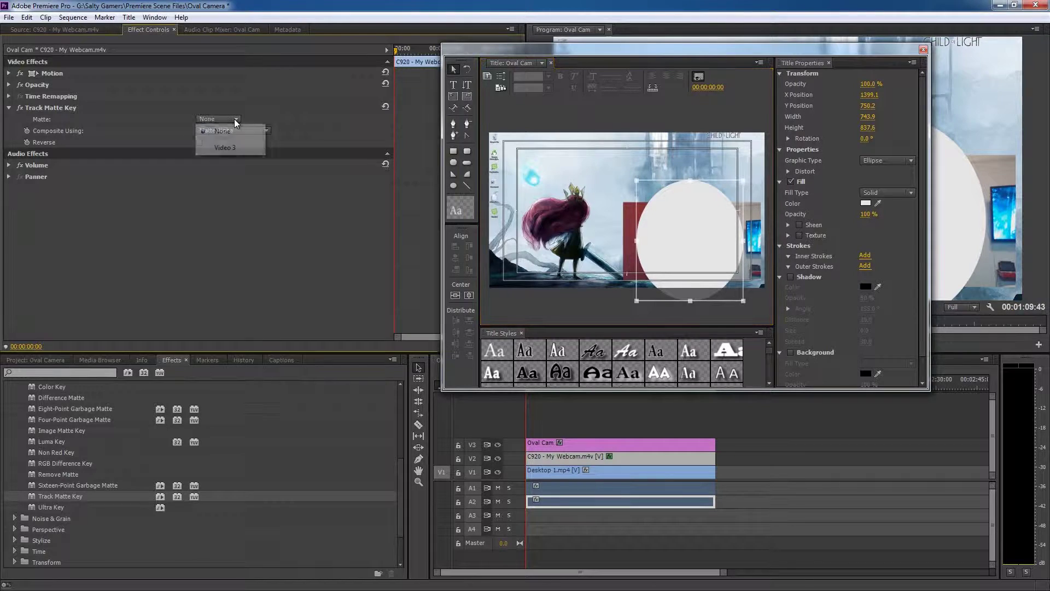
click(230, 148)
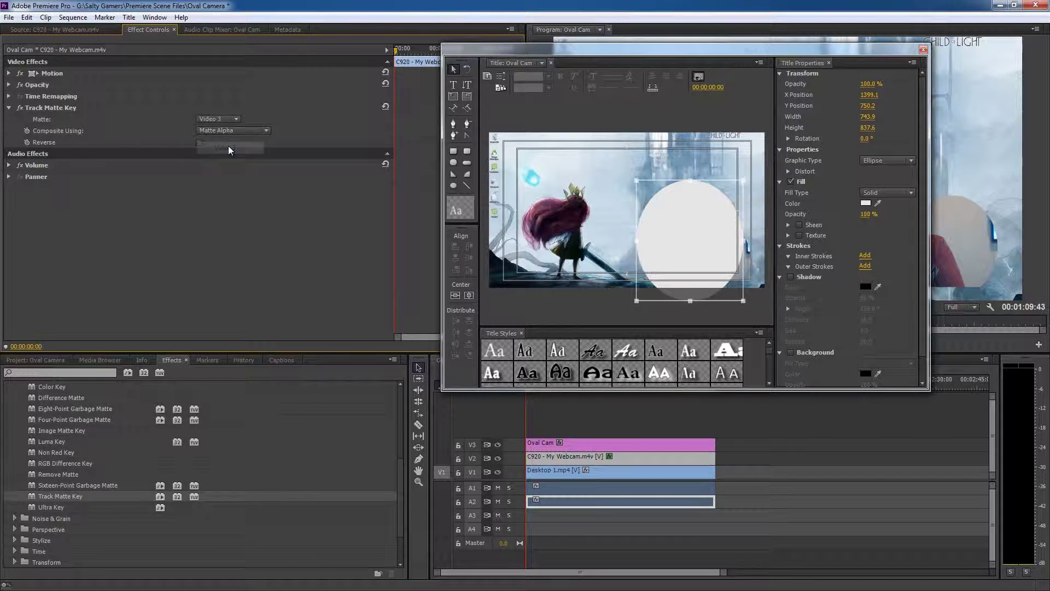
drag(806, 50, 385, 46)
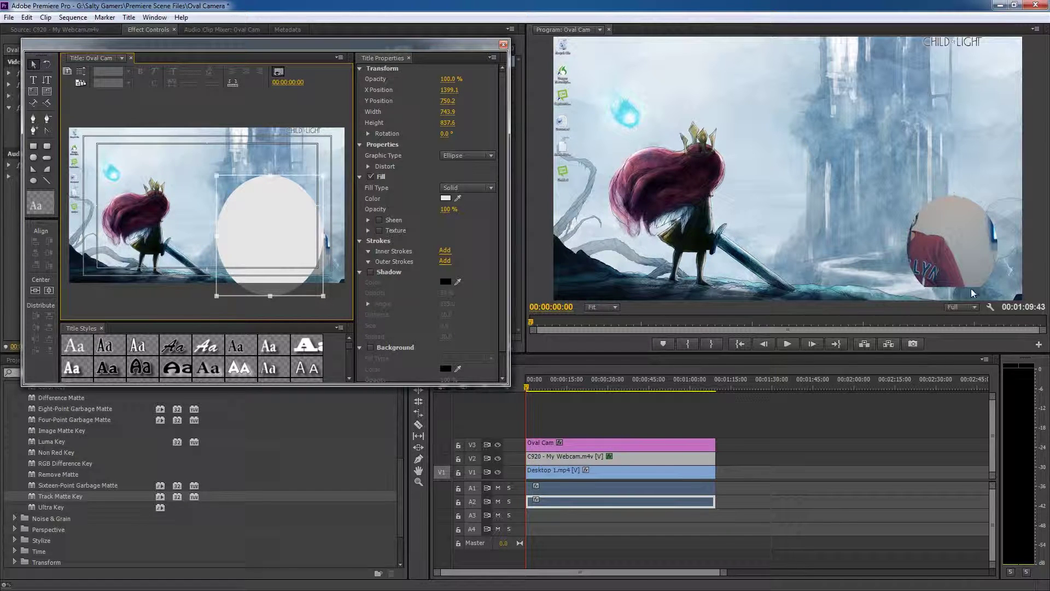
mouse_move(276, 251)
mouse_down()
mouse_move(216, 239)
mouse_move(211, 227)
mouse_move(291, 246)
mouse_up()
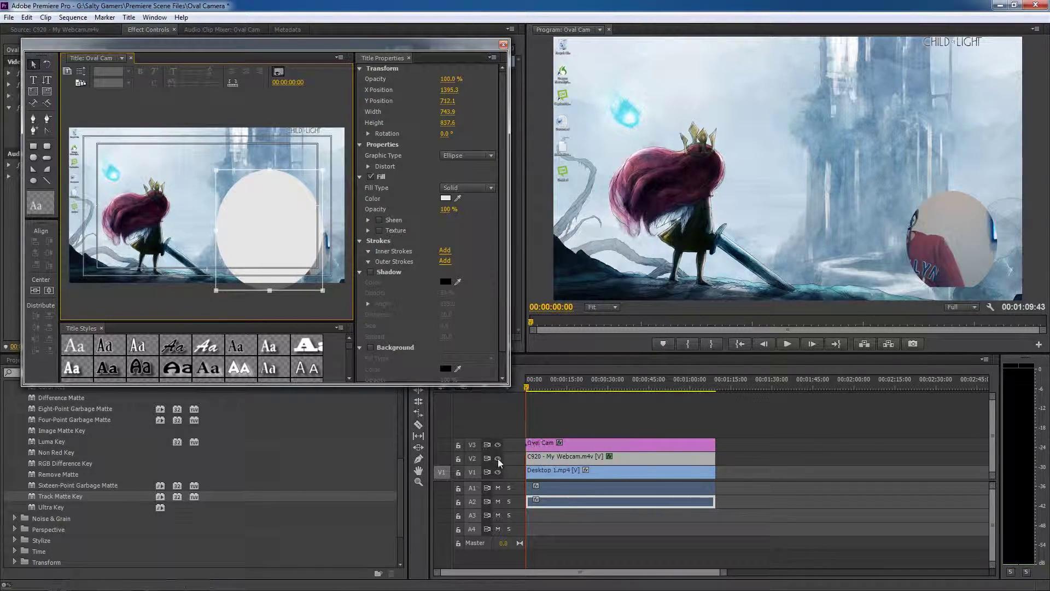
Lock video tracks V2 and V1.
click(560, 428)
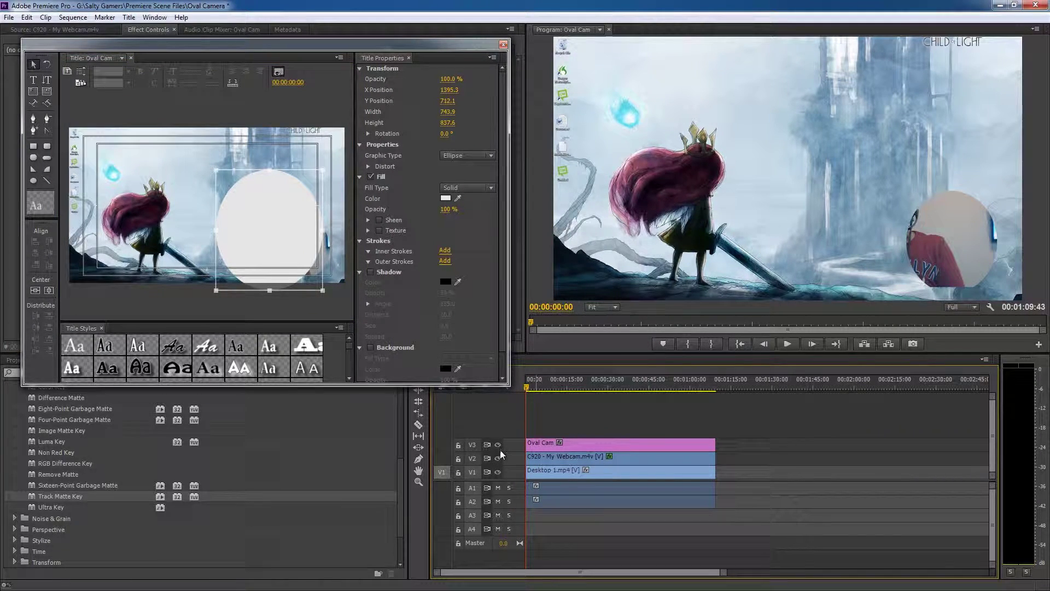
click(458, 458)
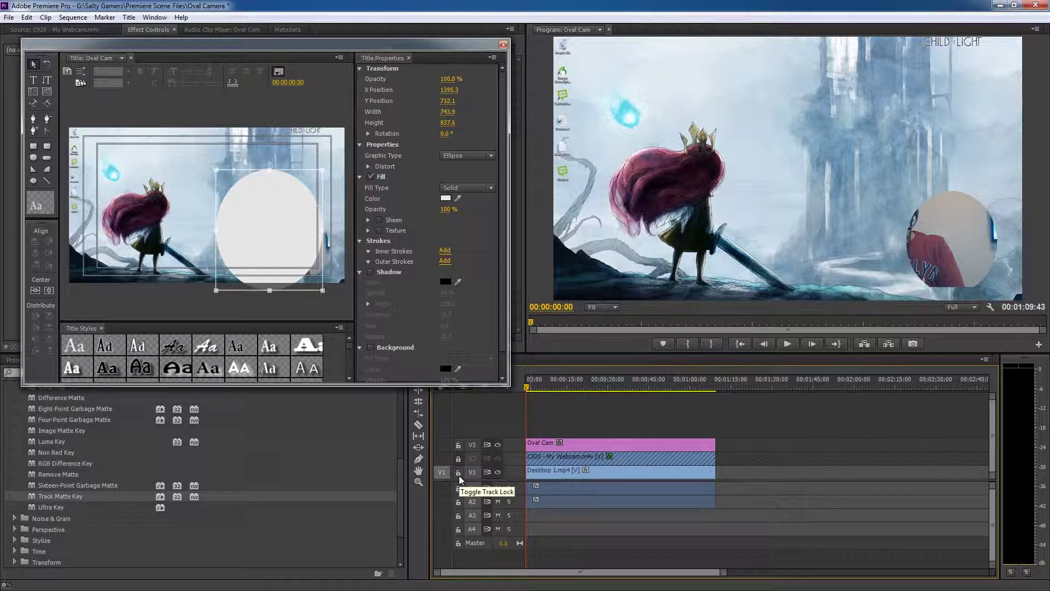
click(458, 473)
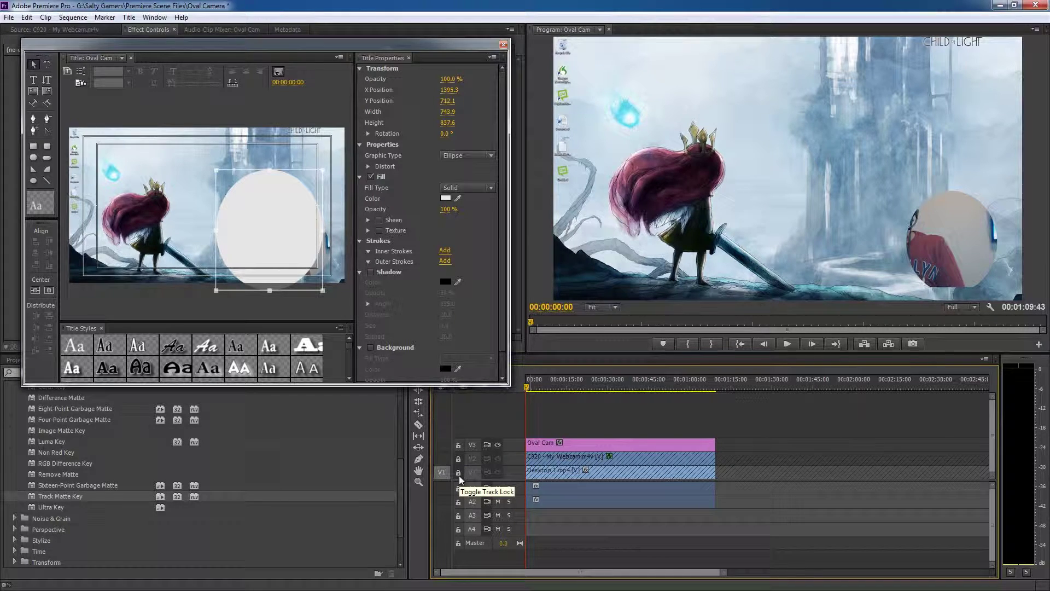
Try to scale down and reposition the Oval Cam title in the program view at 25% zoom, and undo both changes.
click(842, 214)
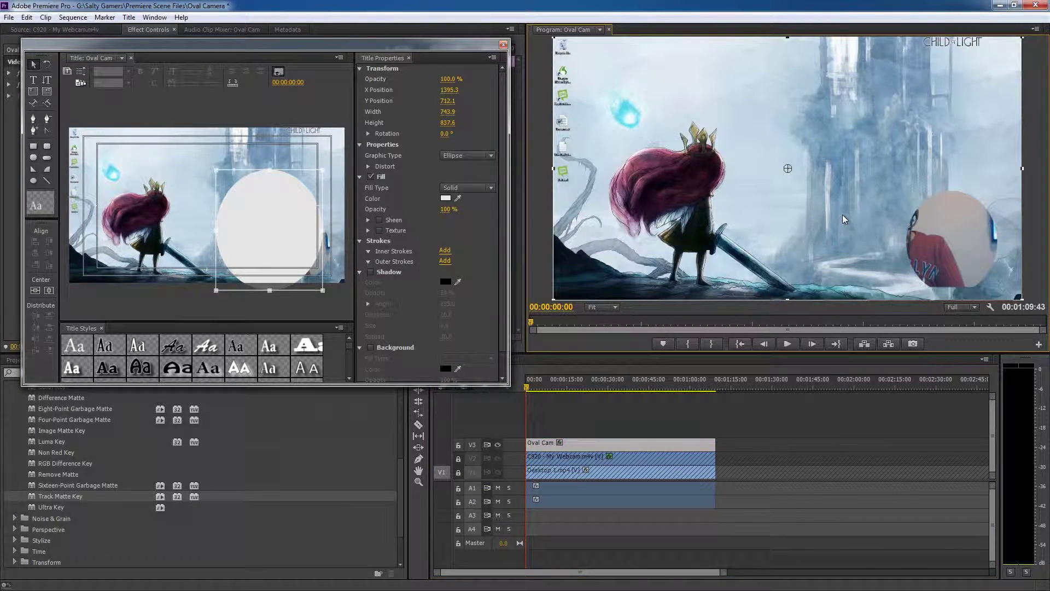
click(615, 310)
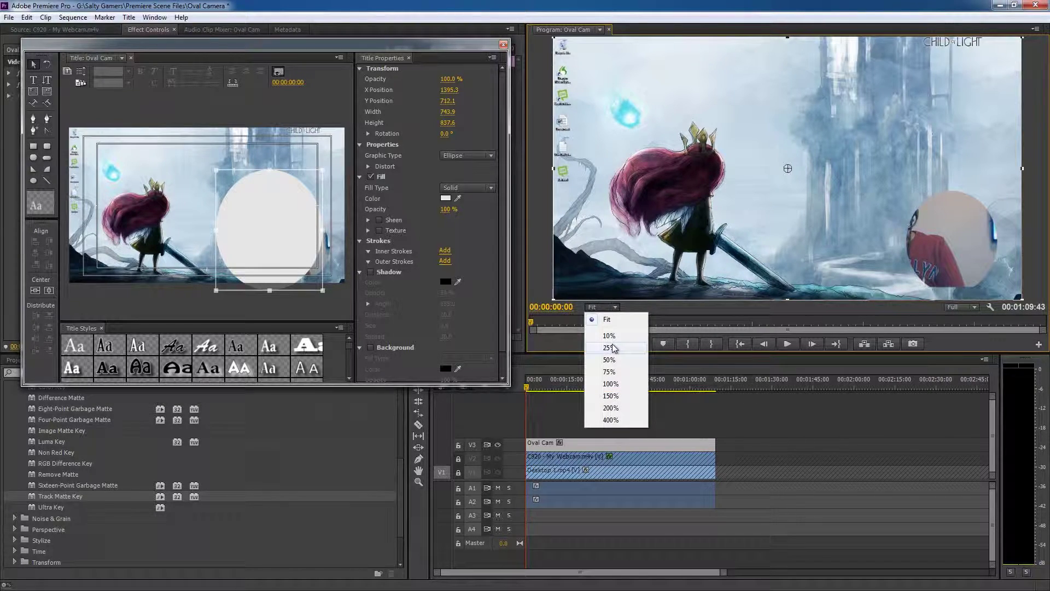
click(608, 349)
drag(657, 96, 688, 146)
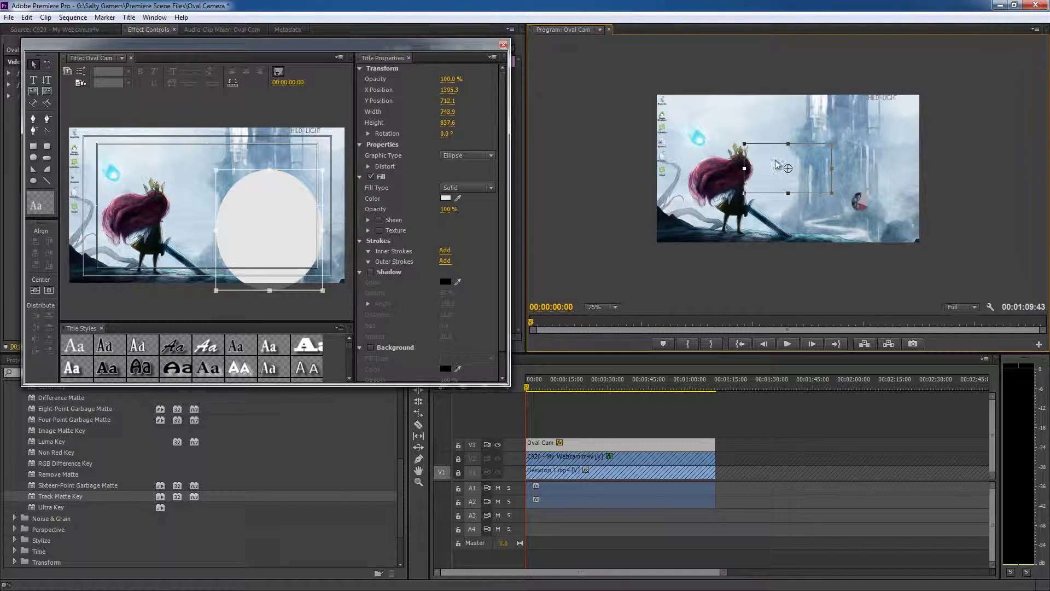
drag(726, 141, 701, 126)
key(ctrl+z)
key(ctrl+z)
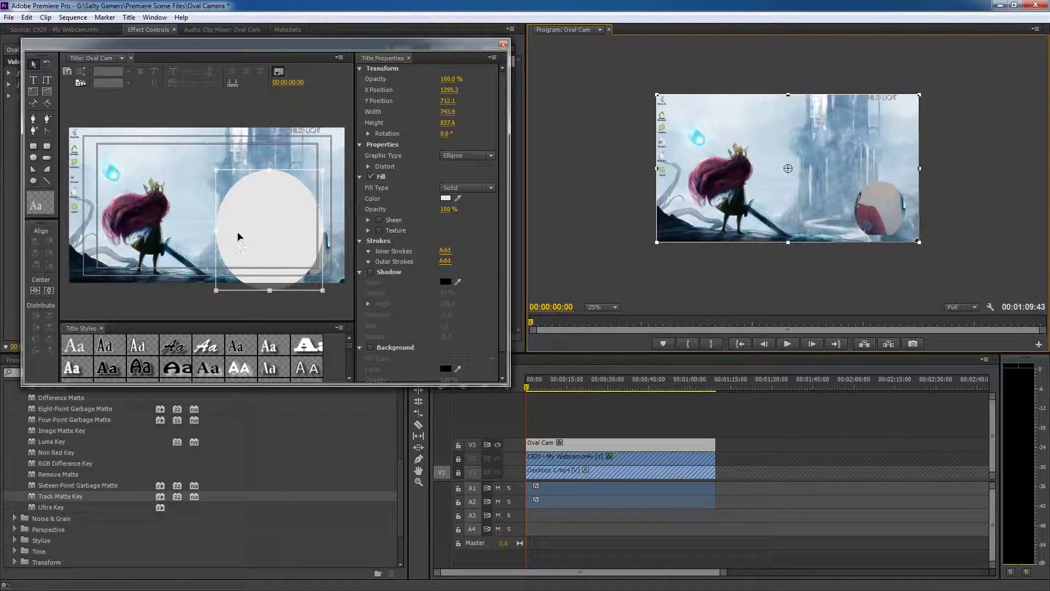
Center the ellipse in the Oval Cam title at about X 961, Y 541 and close the title.
drag(269, 247, 192, 221)
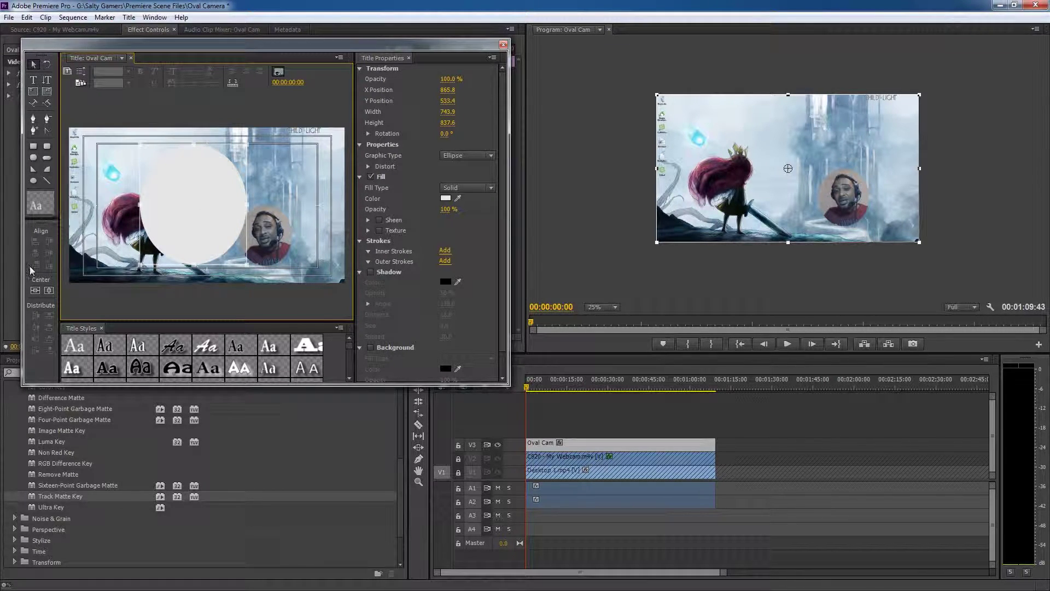
click(50, 291)
click(50, 292)
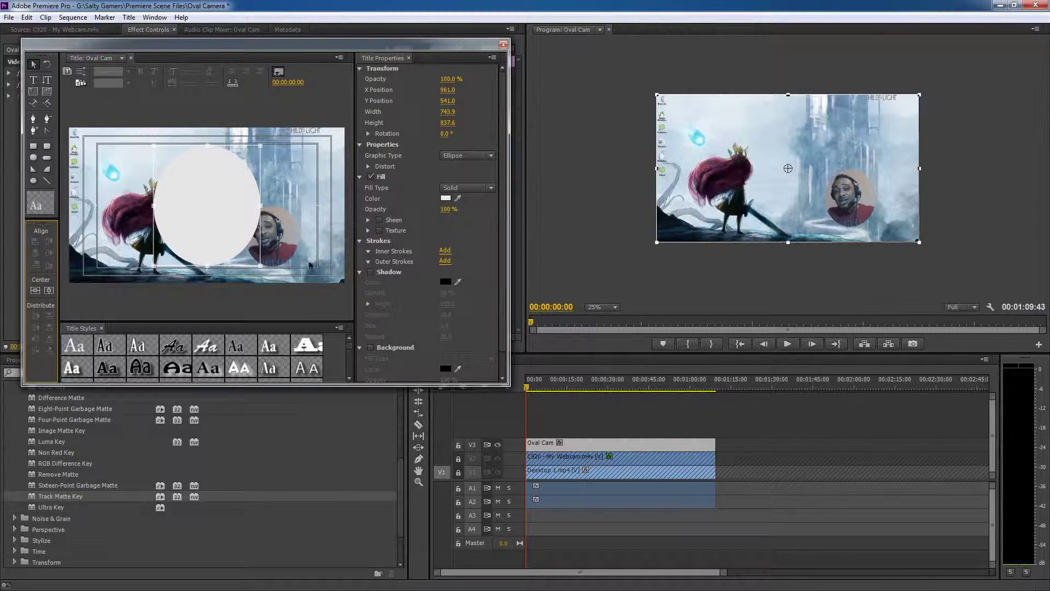
click(504, 44)
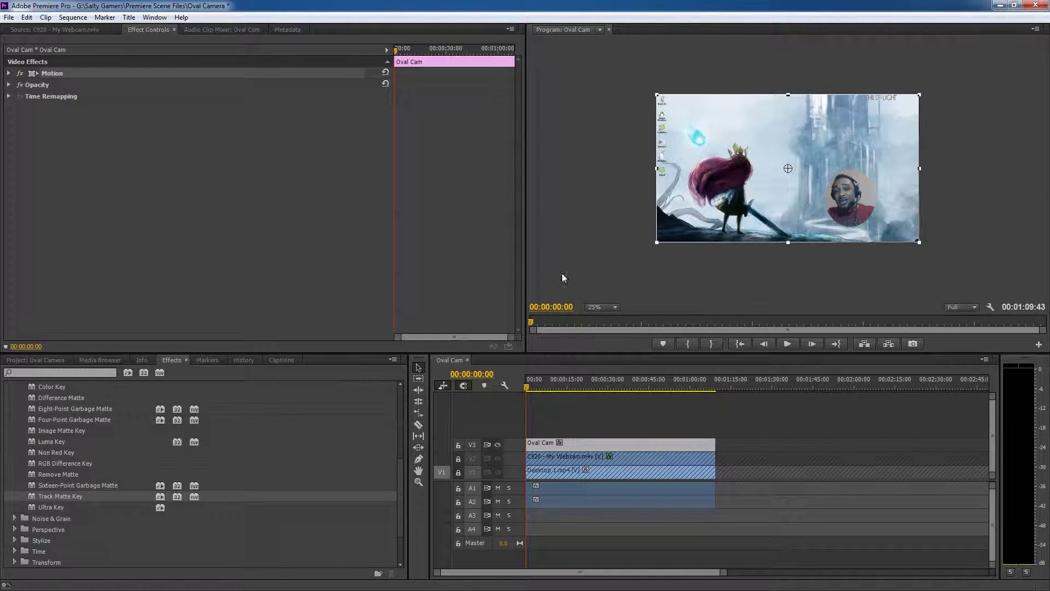
Fit the program view, enlarge the Oval Cam title, and shift it slightly downward to frame the face.
click(615, 307)
click(612, 319)
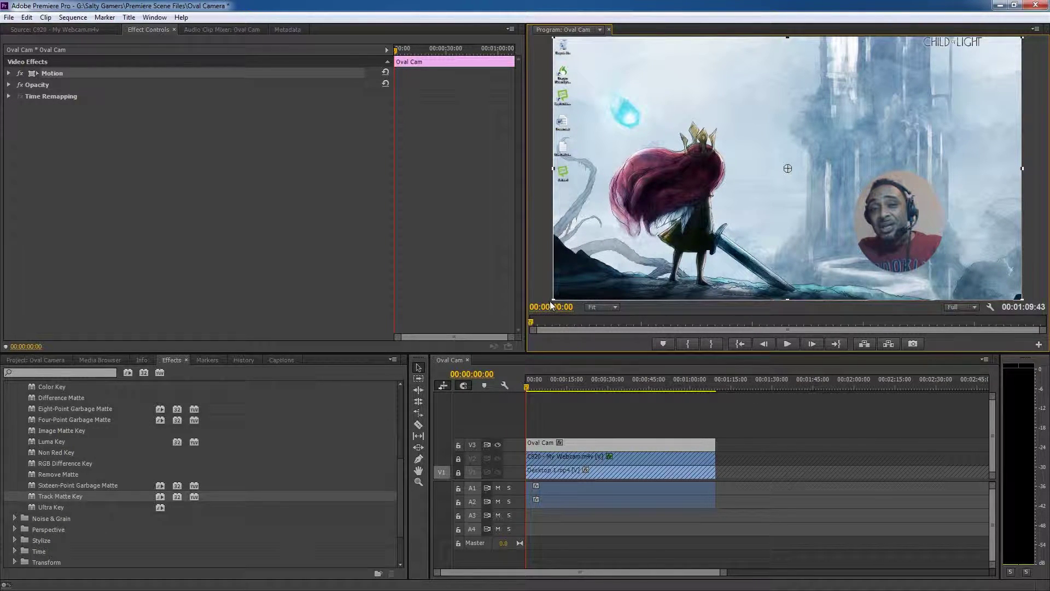
drag(553, 299, 459, 328)
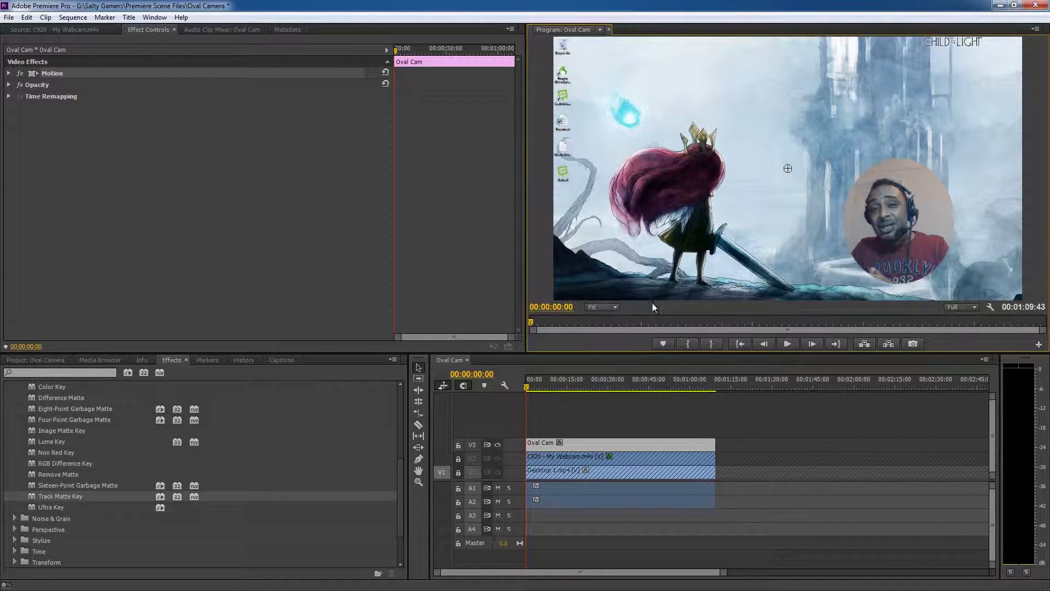
mouse_move(935, 209)
mouse_down()
mouse_move(926, 219)
mouse_move(937, 227)
mouse_up()
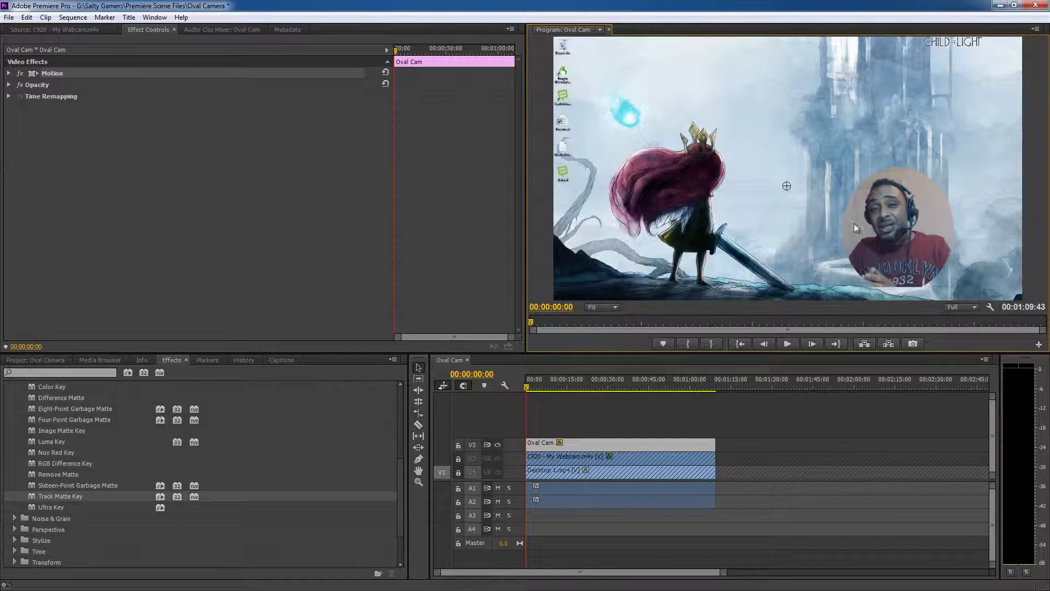
drag(894, 247, 897, 239)
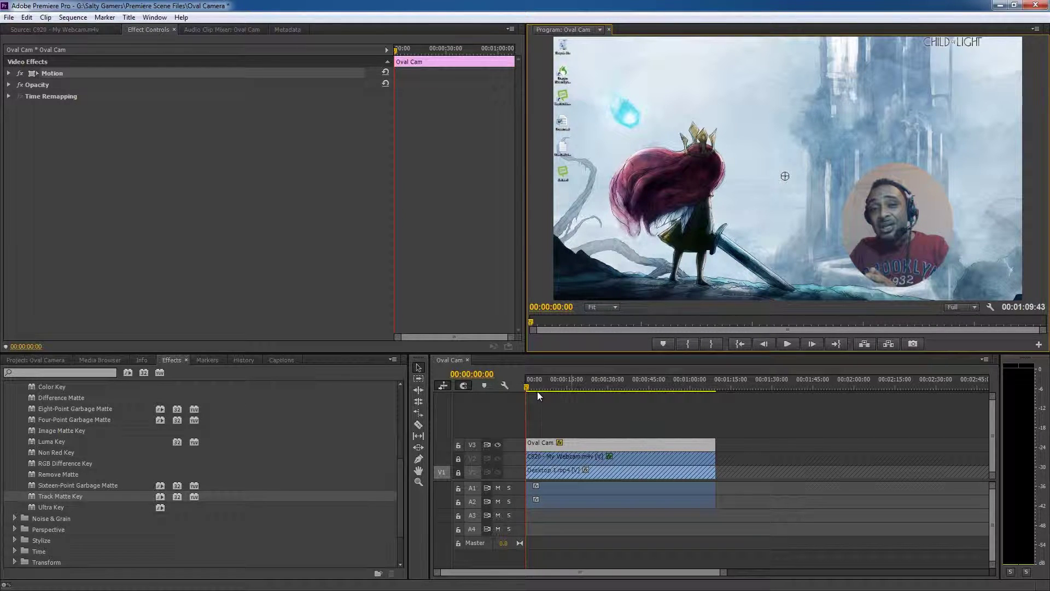
Turn off the output of track V3 and unlock tracks V2 and V1.
click(555, 435)
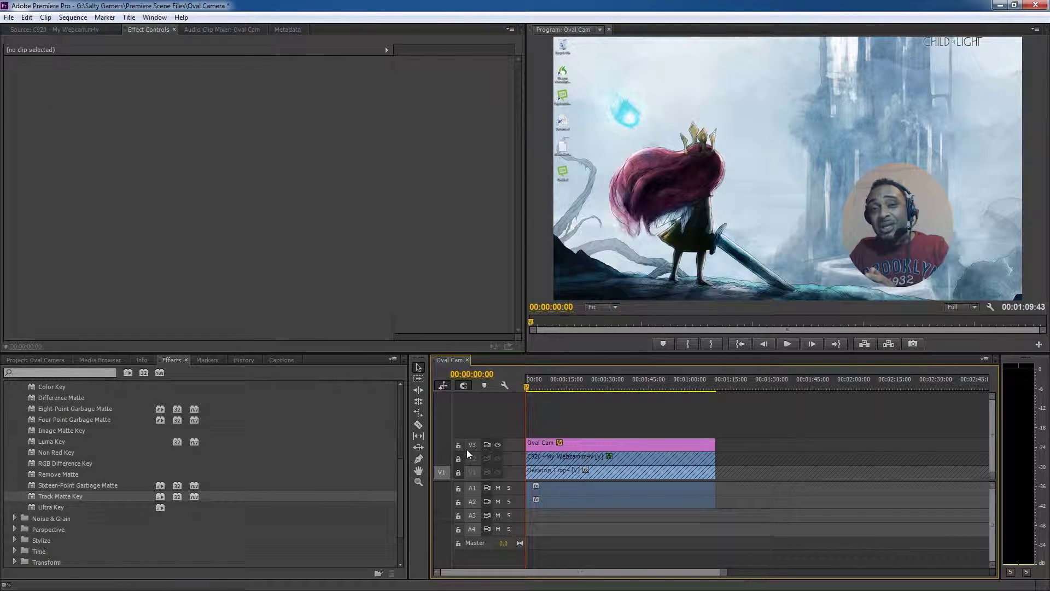
click(497, 445)
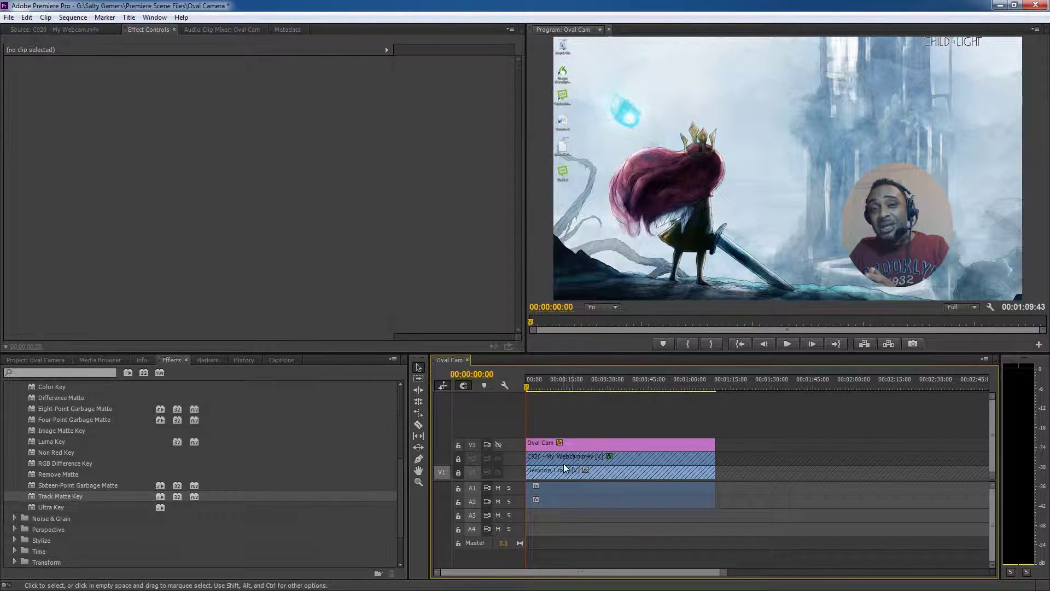
click(458, 458)
click(459, 472)
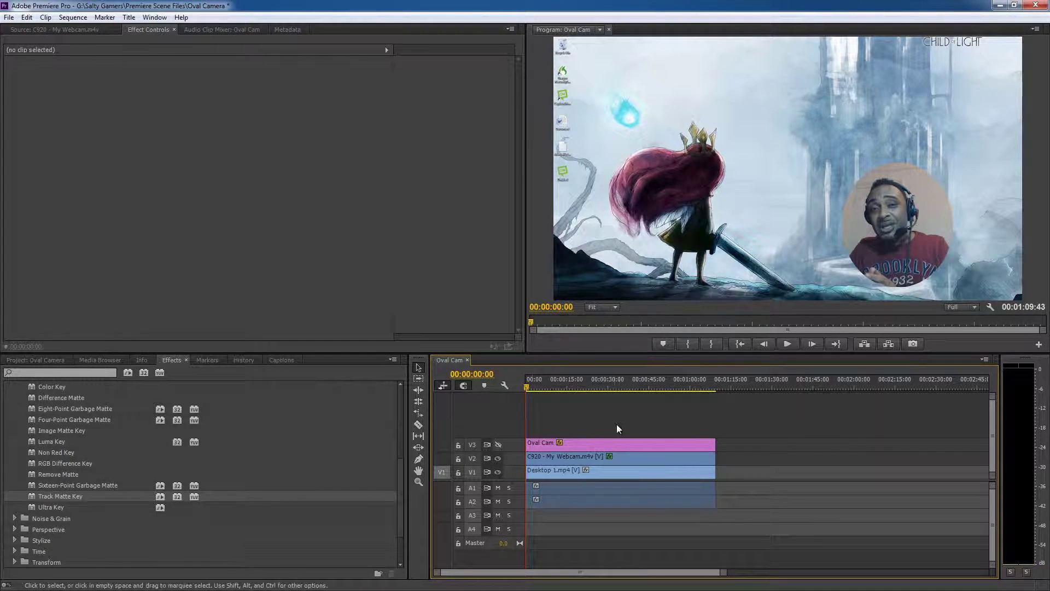
Toggle the webcam clip's Track Matte Key effect off and on to compare the full and masked footage.
click(579, 458)
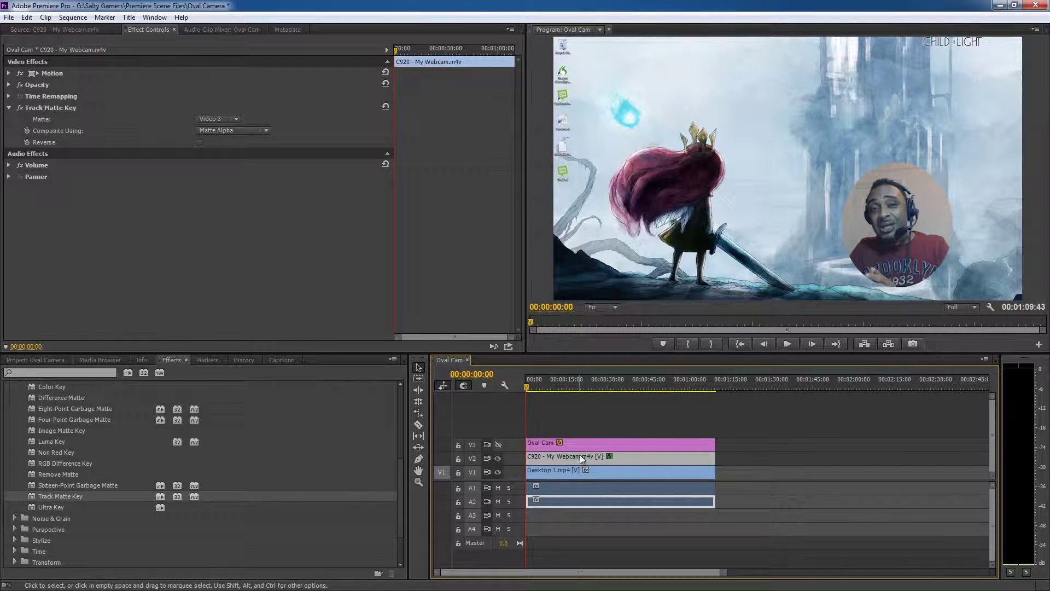
click(50, 121)
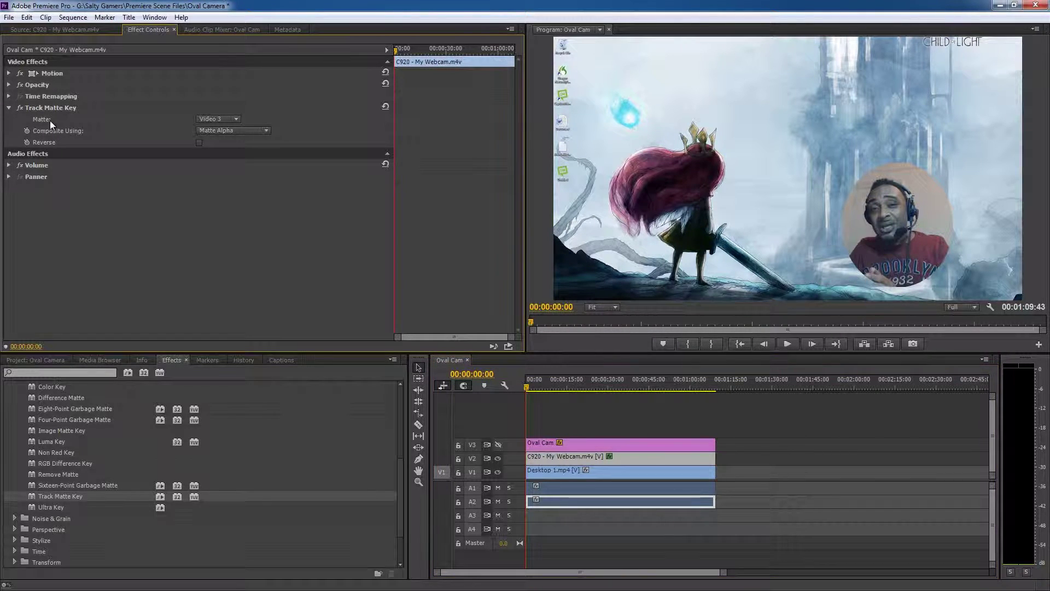
click(19, 108)
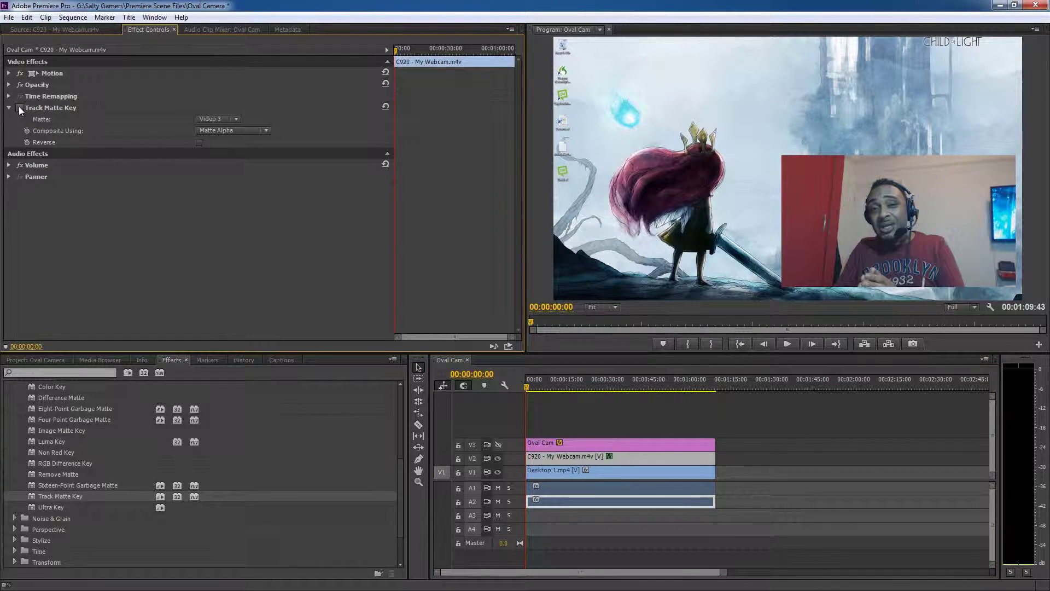
click(19, 108)
click(20, 108)
click(20, 108)
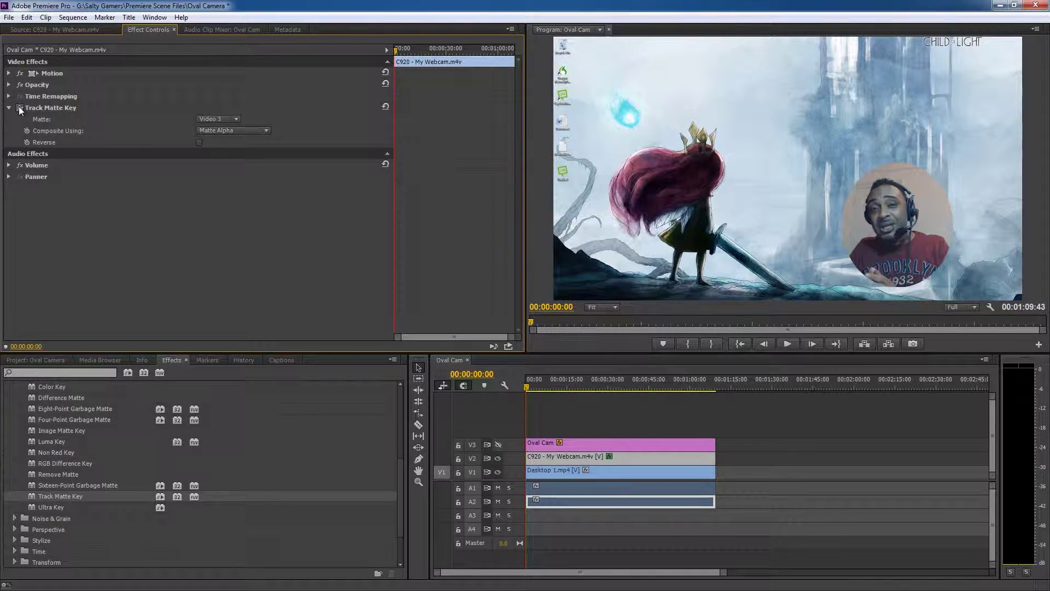
click(20, 107)
click(19, 108)
click(19, 107)
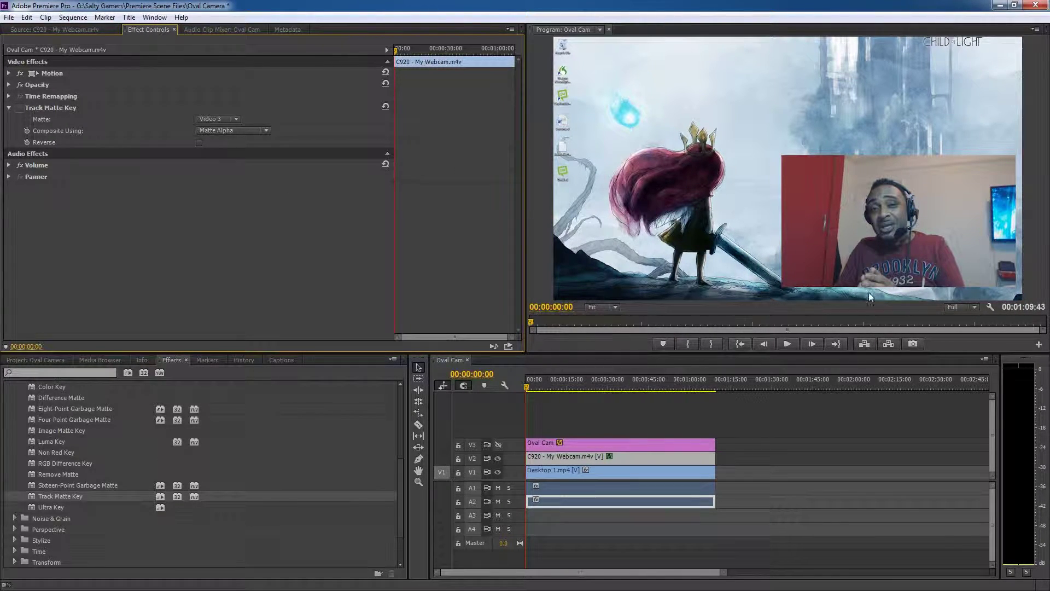
click(23, 107)
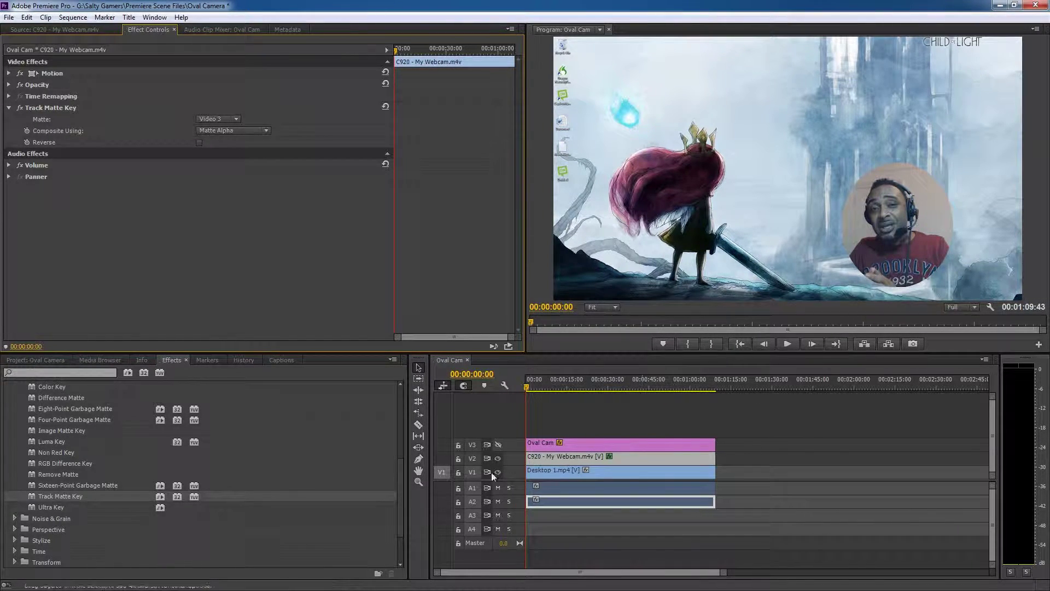
Lock tracks V3 and V1 and move the masked webcam clip to the lower-right corner of the frame at its current size.
click(459, 445)
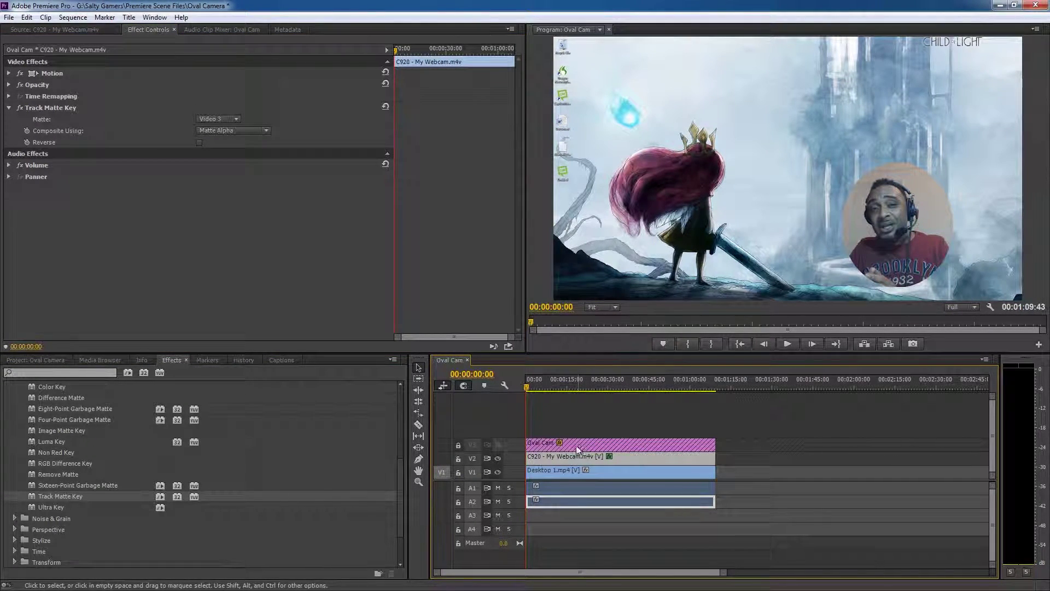
click(461, 473)
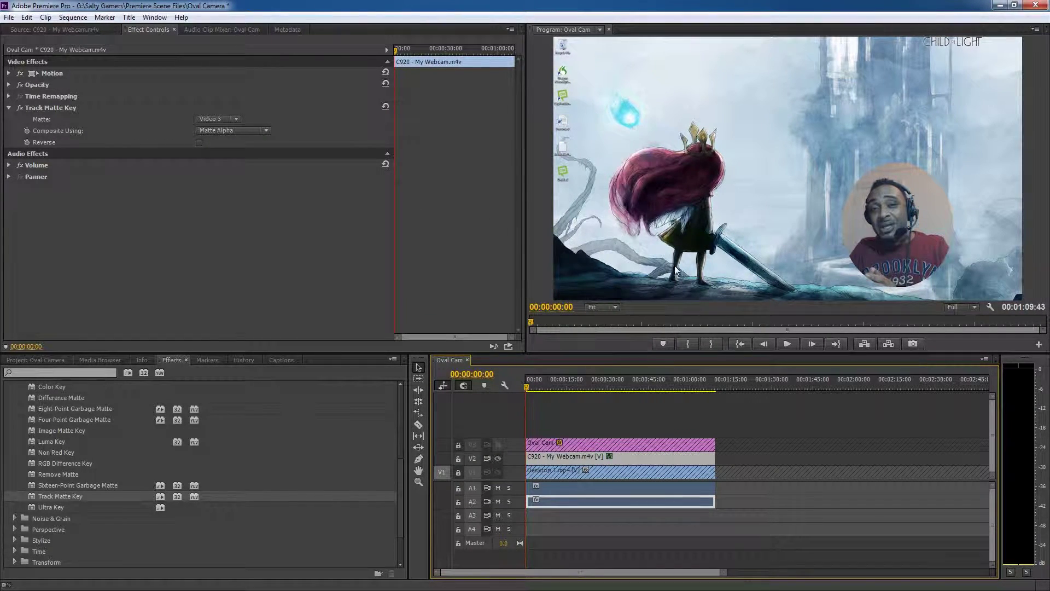
click(733, 218)
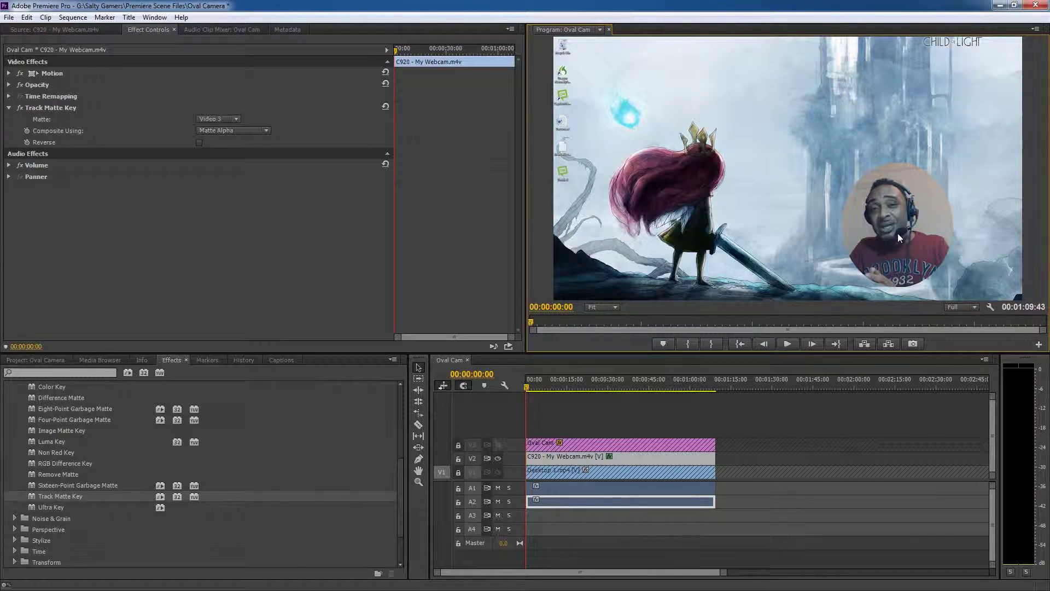
drag(872, 231, 807, 215)
drag(928, 100, 873, 133)
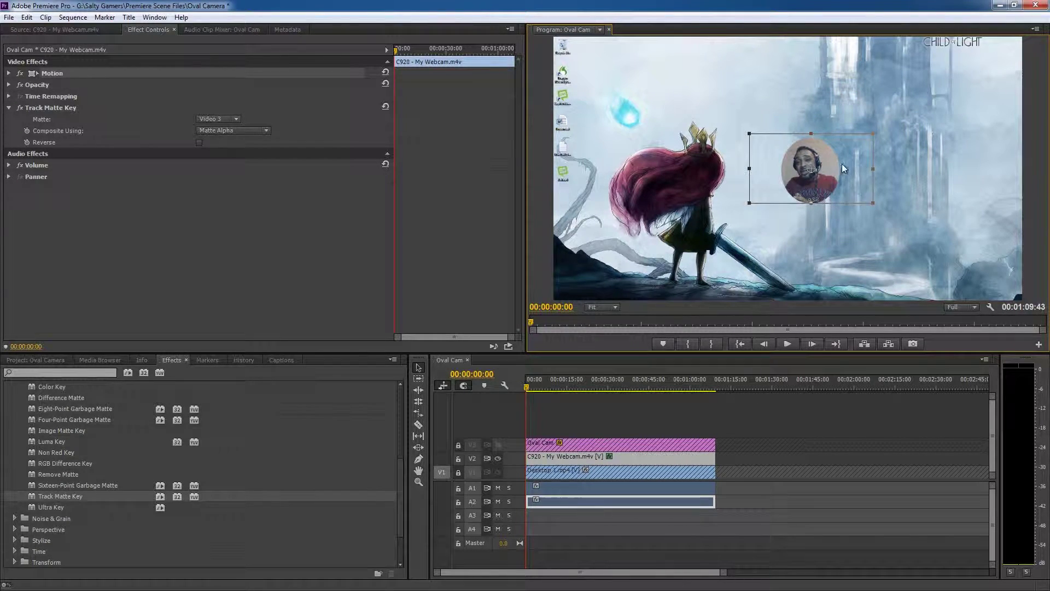
key(ctrl+z)
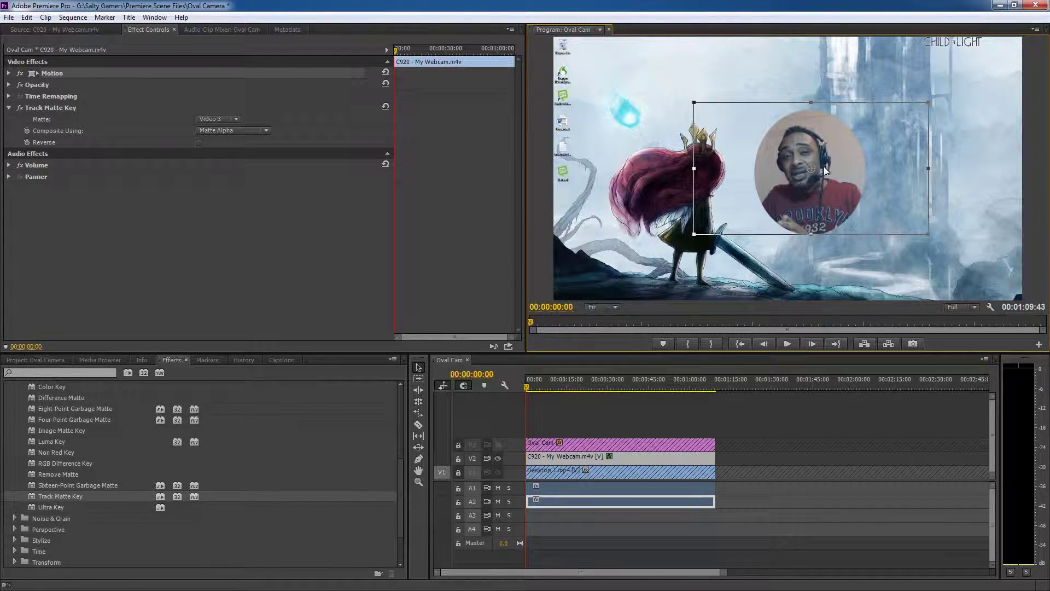
drag(857, 186, 972, 236)
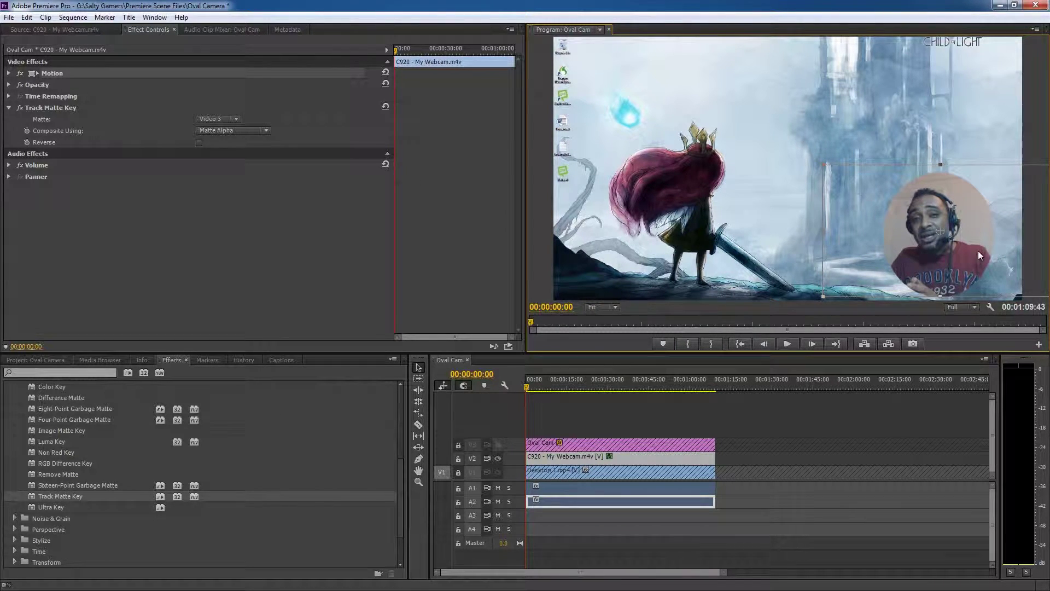
click(672, 408)
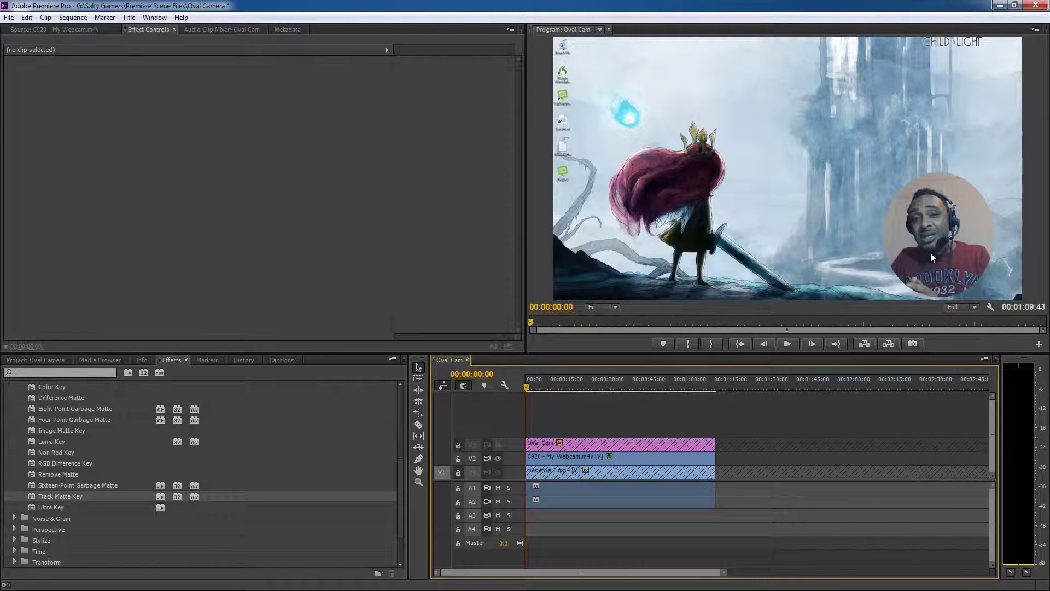
Unlock tracks V3 and V1, restore V3's output, and open the Oval Cam title for editing.
click(459, 445)
click(459, 472)
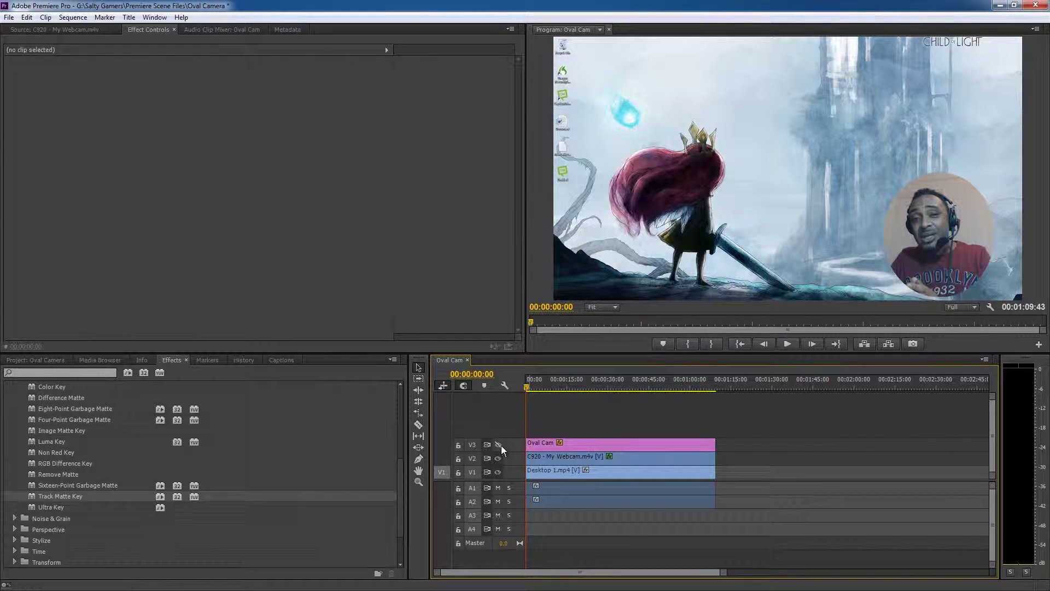
double_click(589, 445)
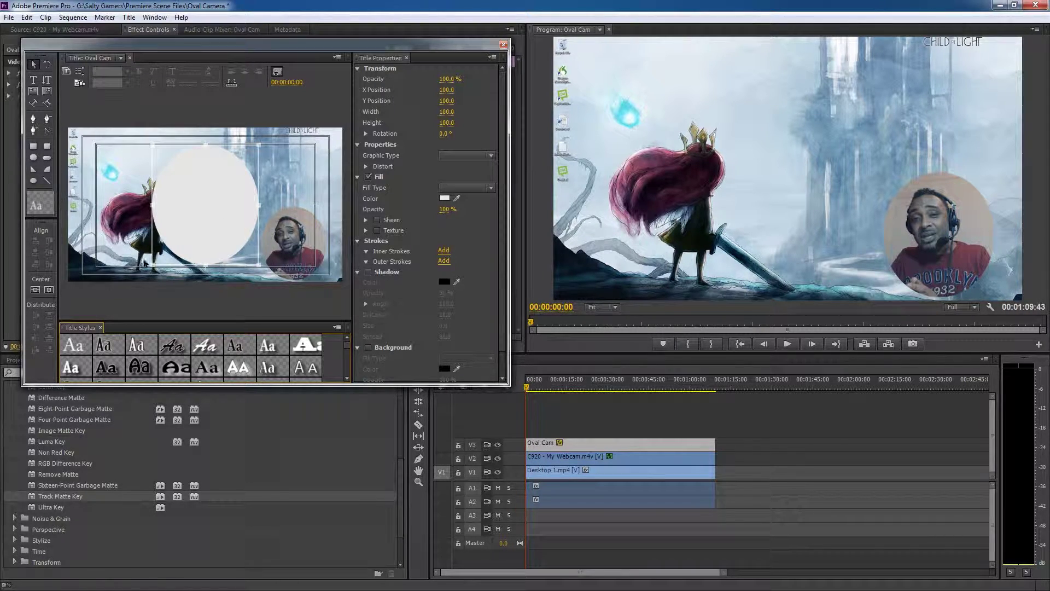
Try to shift the ellipse within the Oval Cam title, and undo the move.
mouse_move(216, 229)
mouse_down()
mouse_move(234, 210)
mouse_move(176, 211)
mouse_move(205, 241)
mouse_up()
key(ctrl+z)
key(ctrl+z)
key(ctrl+z)
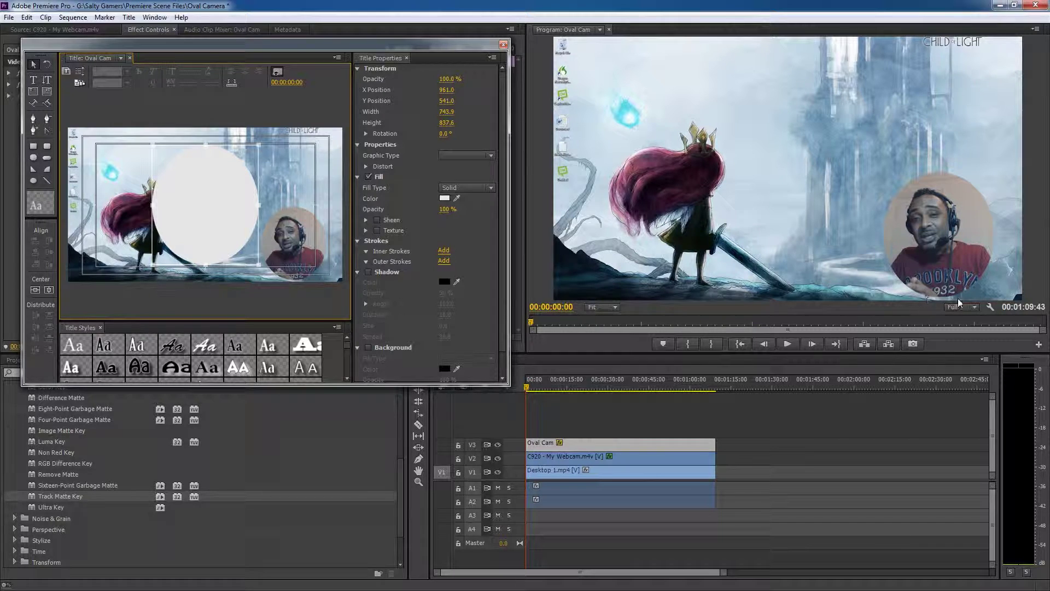
Resize the title's ellipse to about 522 wide by 501 high and place it at about X 896, Y 453.
drag(208, 263, 207, 269)
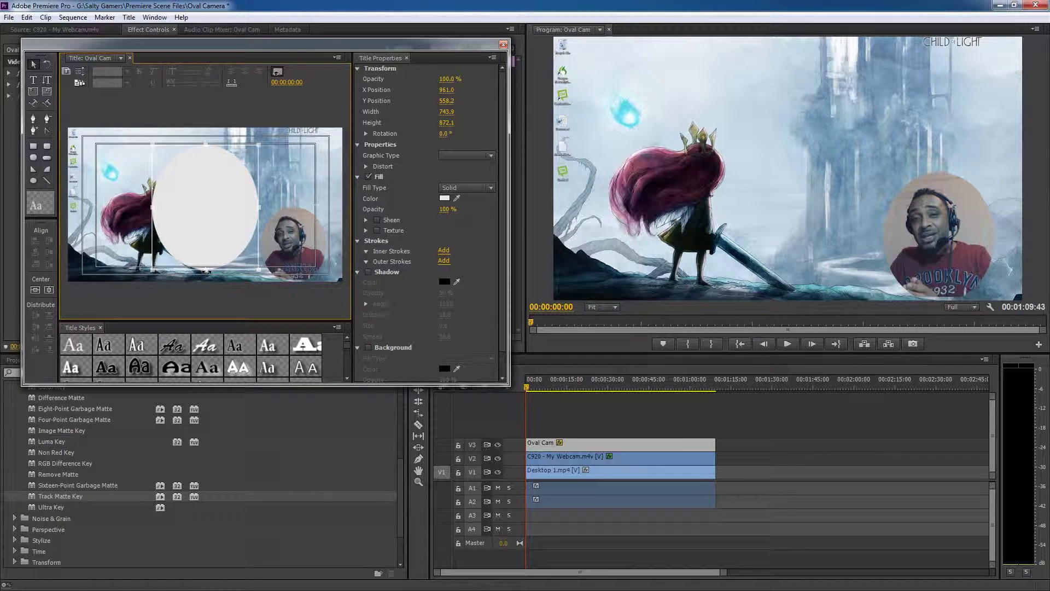
drag(206, 271, 209, 257)
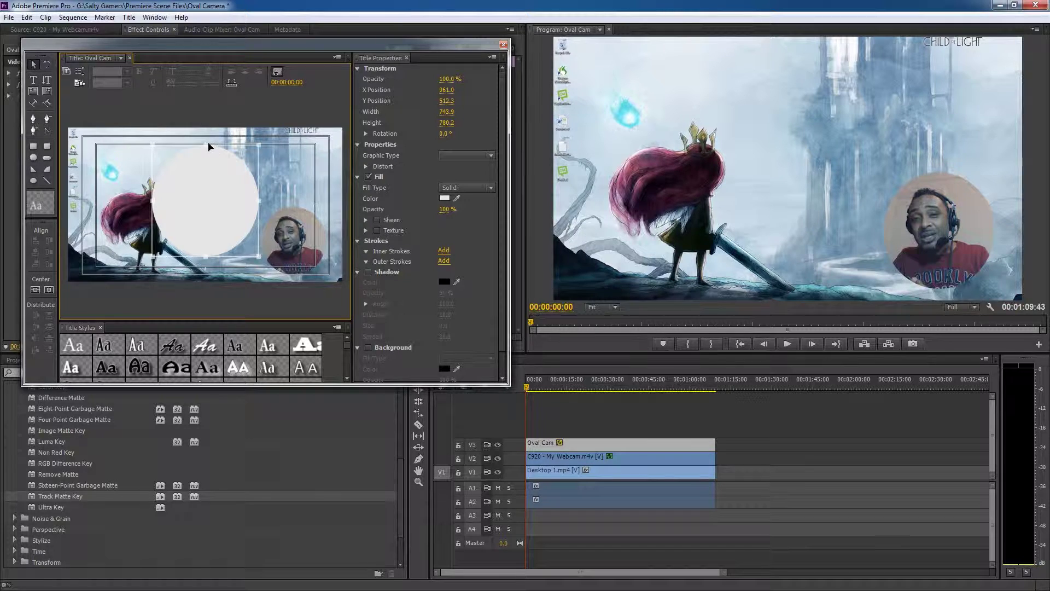
drag(203, 155, 201, 172)
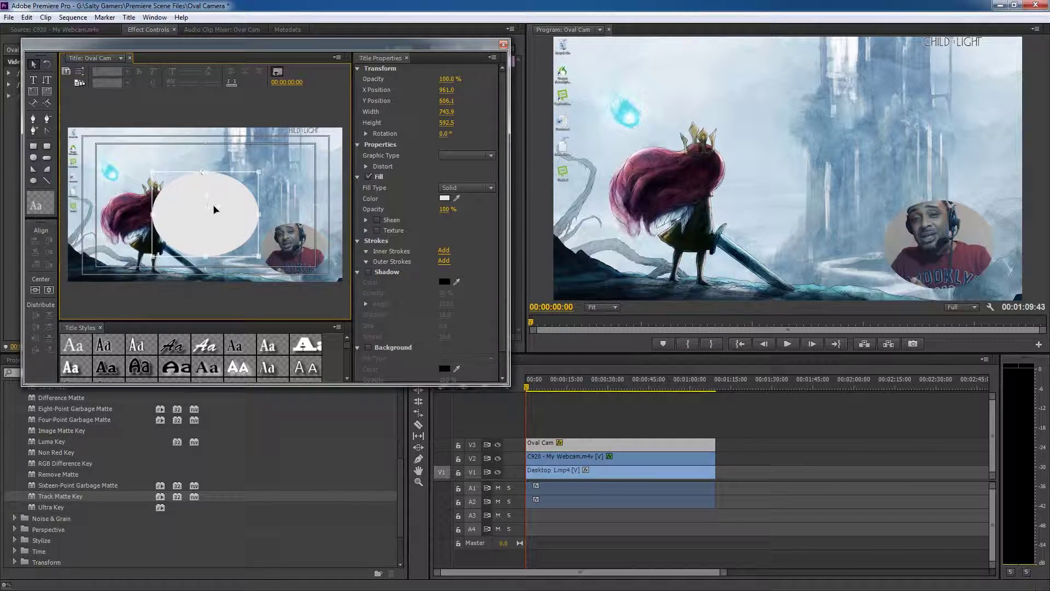
drag(219, 229, 217, 198)
drag(257, 141, 215, 188)
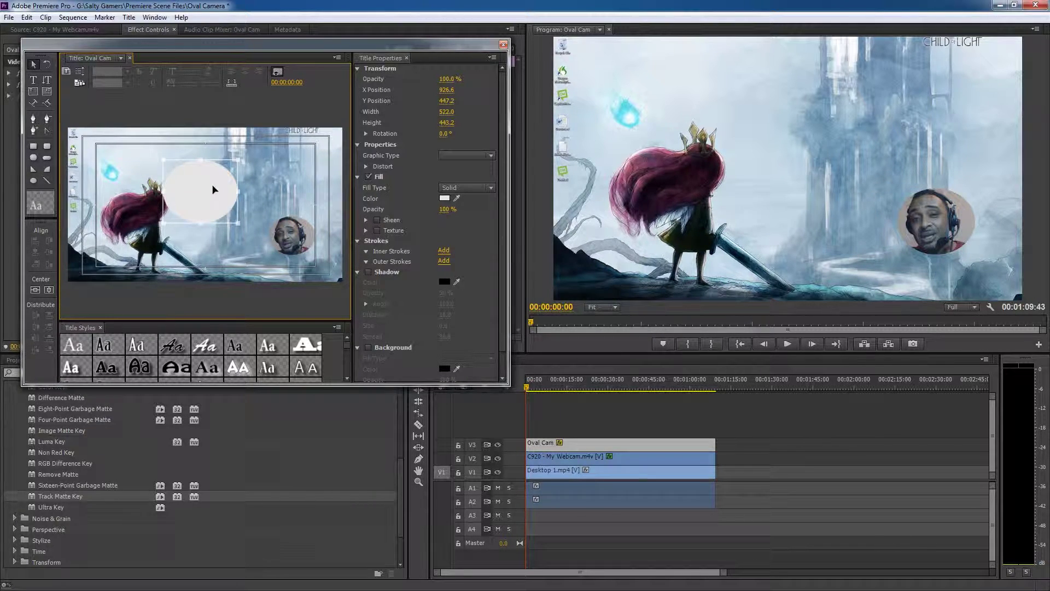
drag(236, 225, 217, 212)
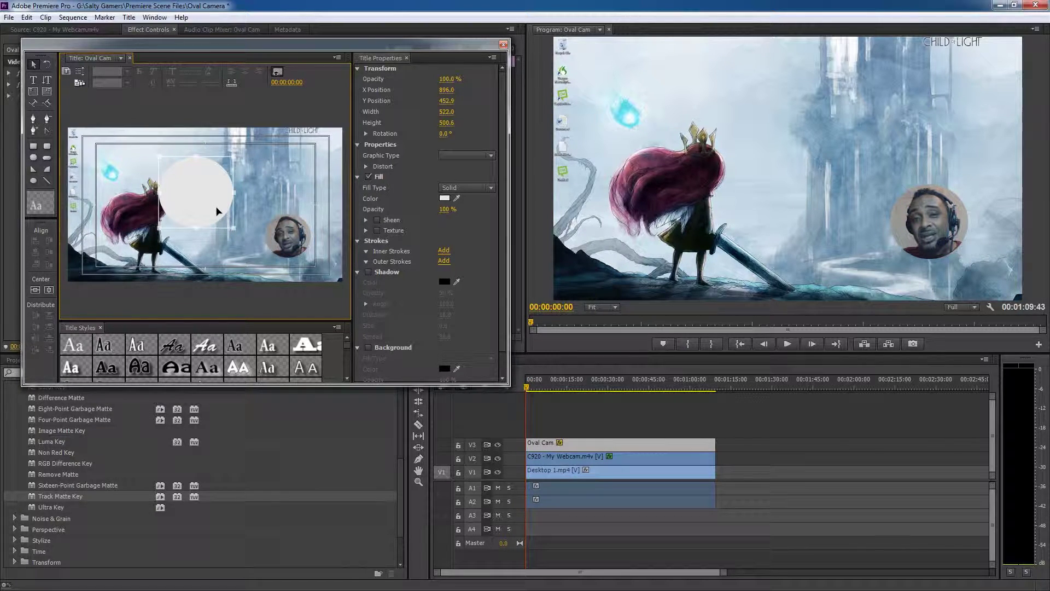
Undo the recent resizing and moving of the title's ellipse to restore the full circle, and close the title editor.
key(ctrl+z)
key(ctrl+z)
key(ctrl+z)
key(ctrl+z)
key(ctrl+z)
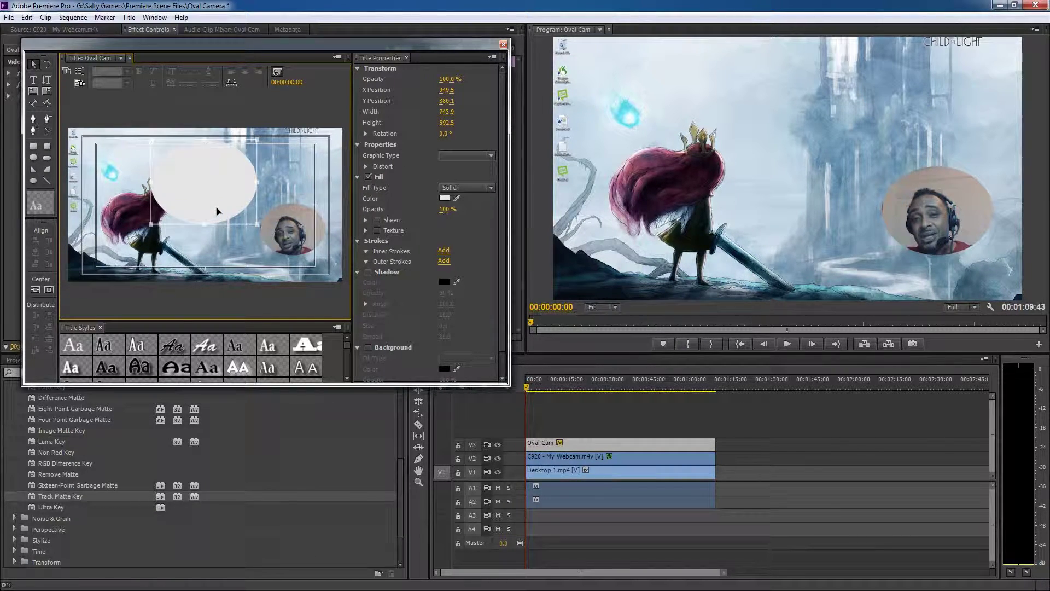
key(ctrl+z)
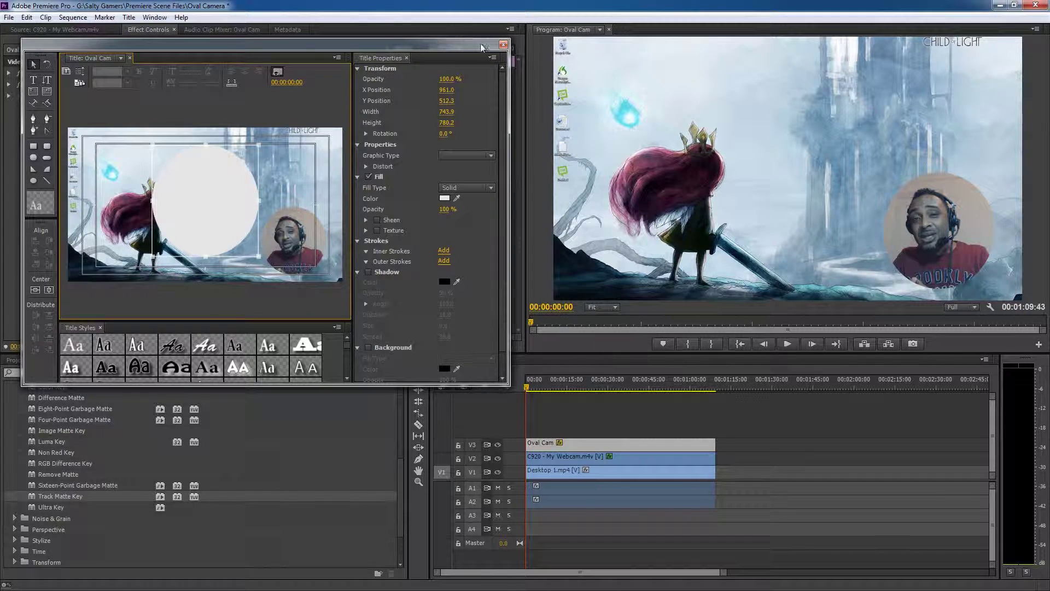
click(503, 45)
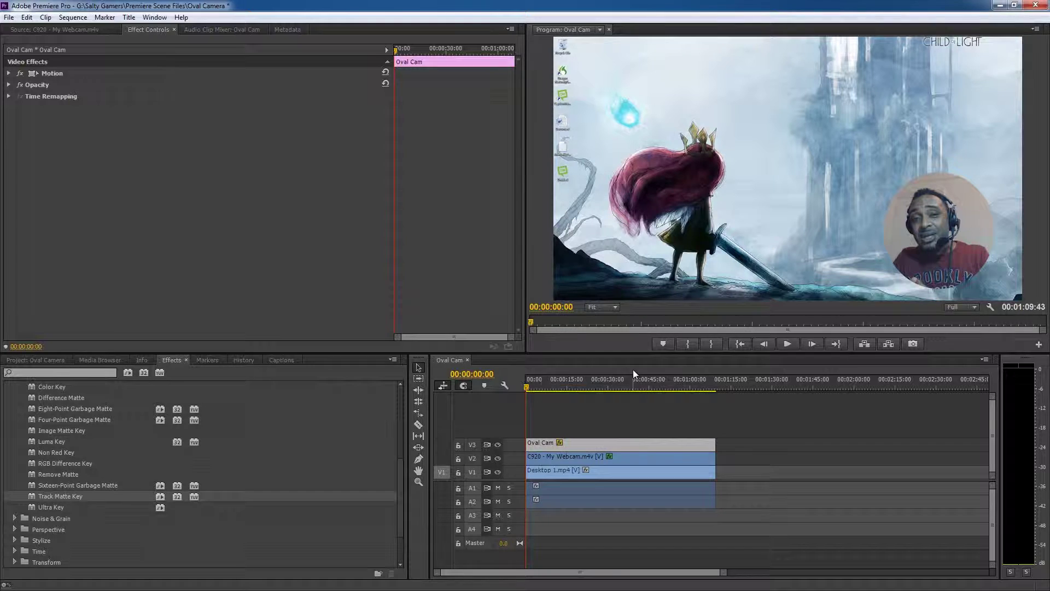
Search the effects for "blu" and apply Fast Blur to the Oval Cam clip on V3.
click(56, 373)
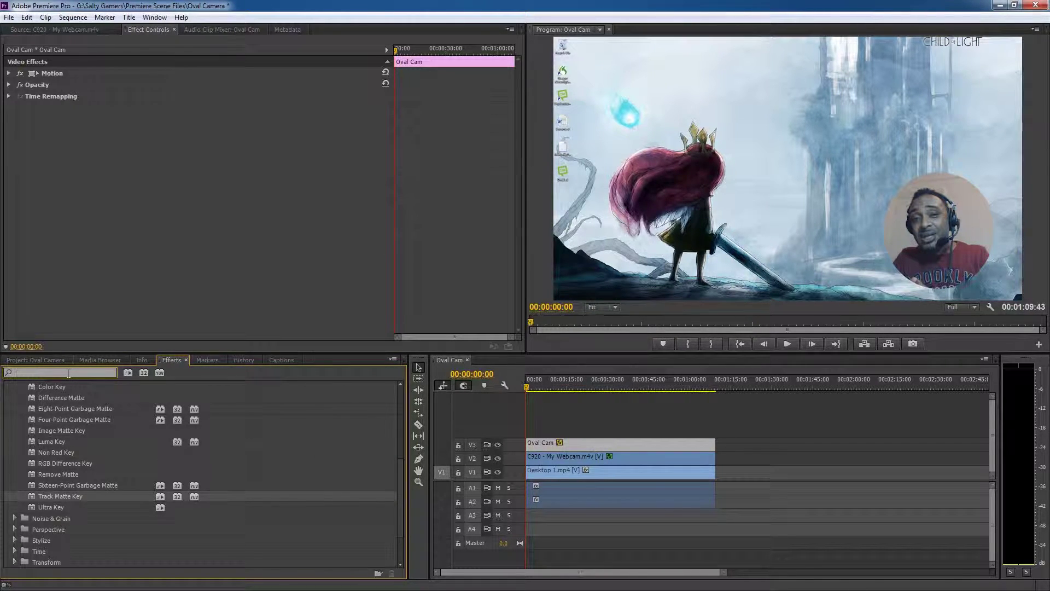
text(blu)
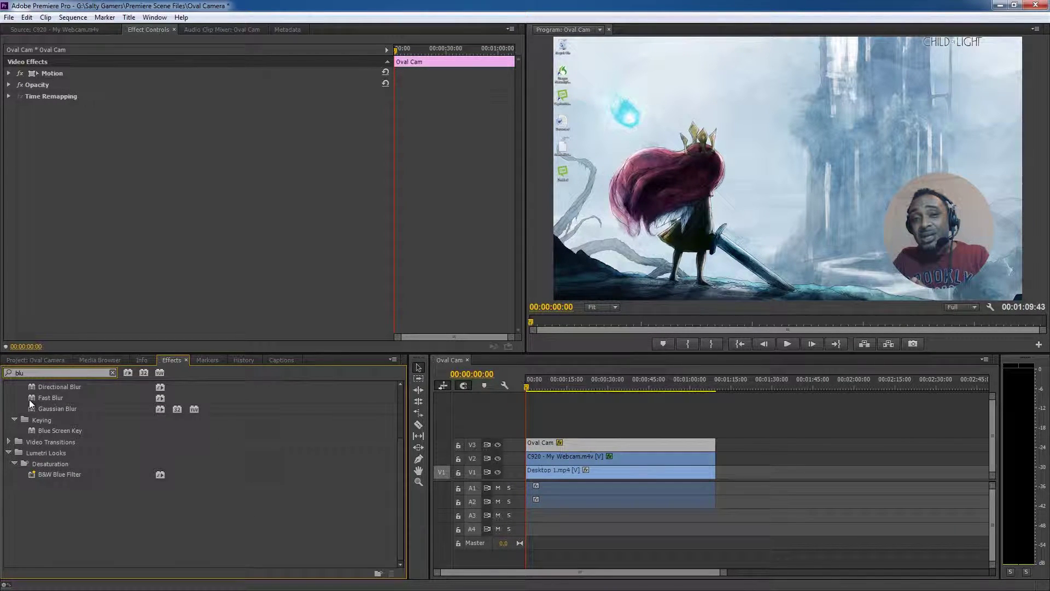
drag(31, 397, 572, 444)
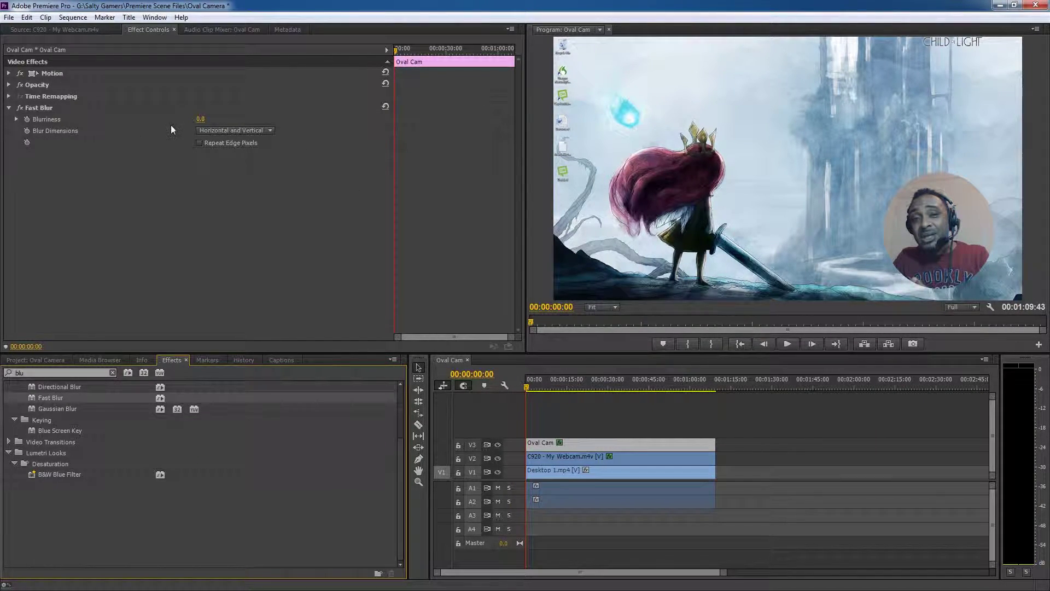
Set the Oval Cam clip's Fast Blur Blurriness to 36, deselect the clip, and scrub the sequence to 00:00:54:00.
drag(200, 120, 242, 119)
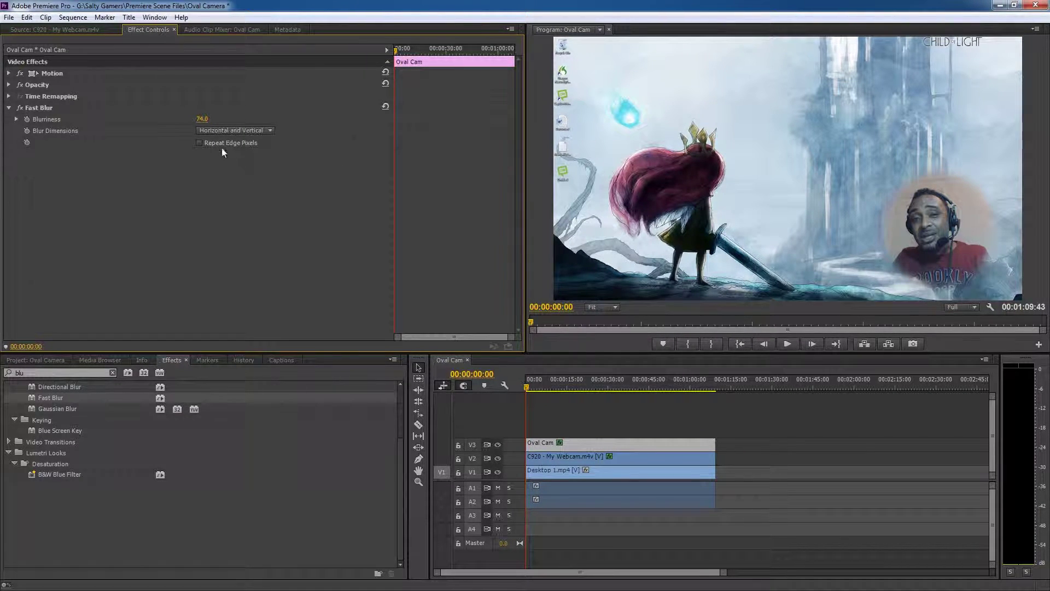
mouse_move(202, 120)
mouse_down()
mouse_move(162, 119)
mouse_move(321, 119)
mouse_move(181, 119)
mouse_up()
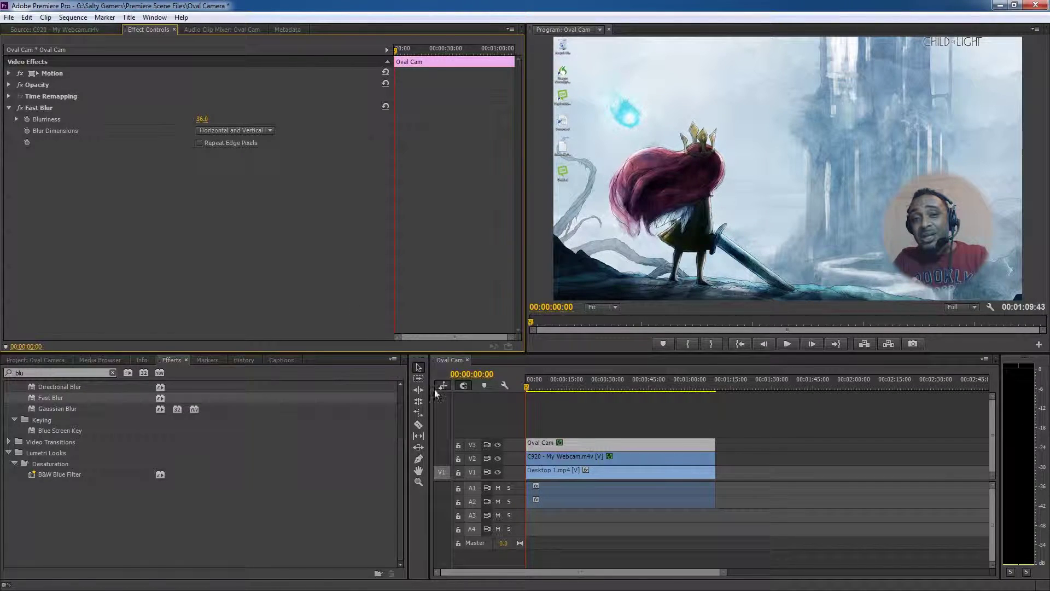
click(685, 416)
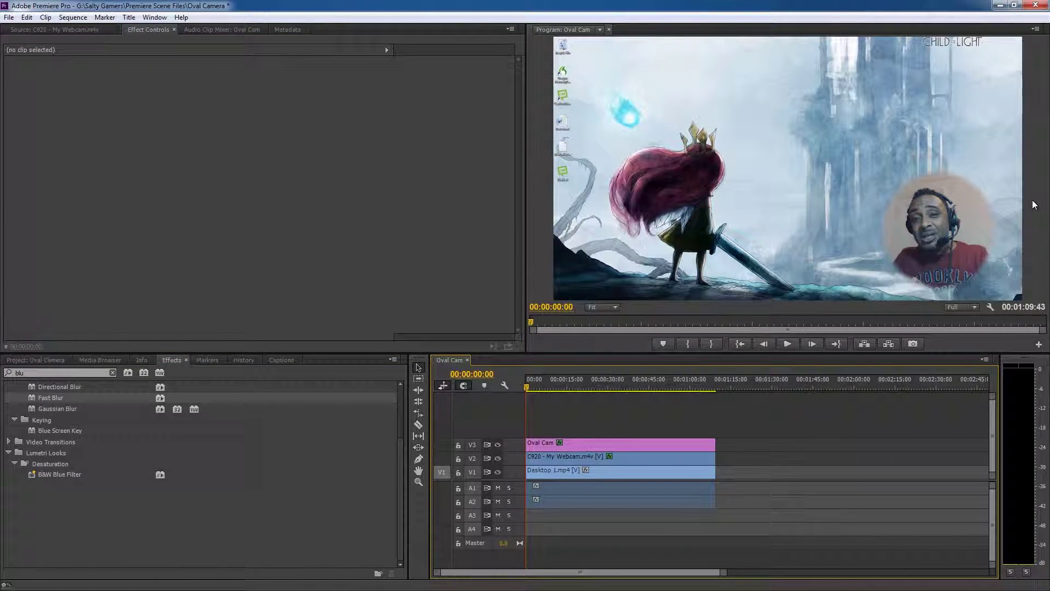
drag(620, 383, 671, 379)
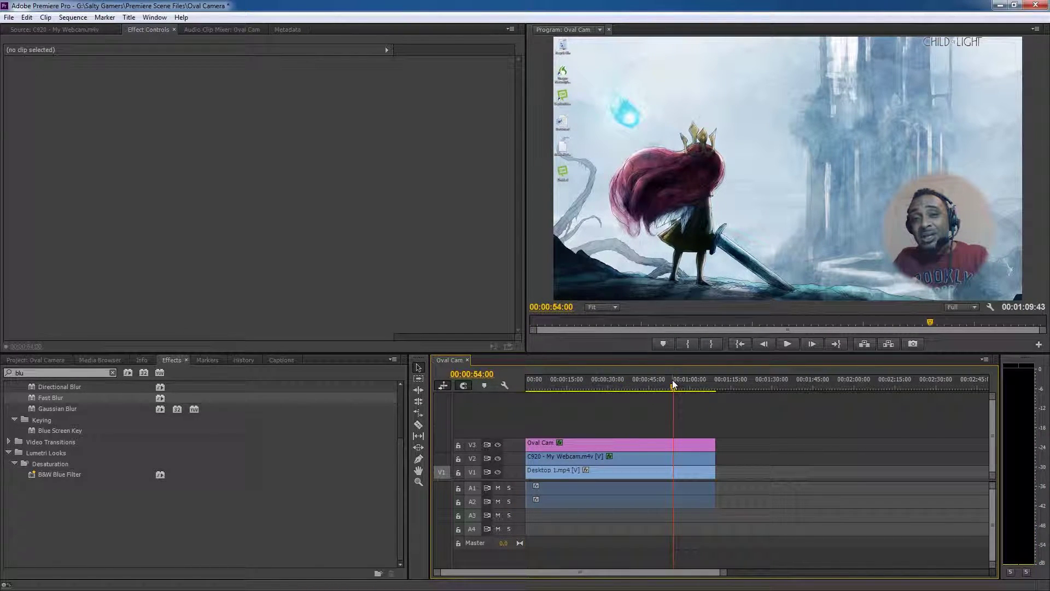